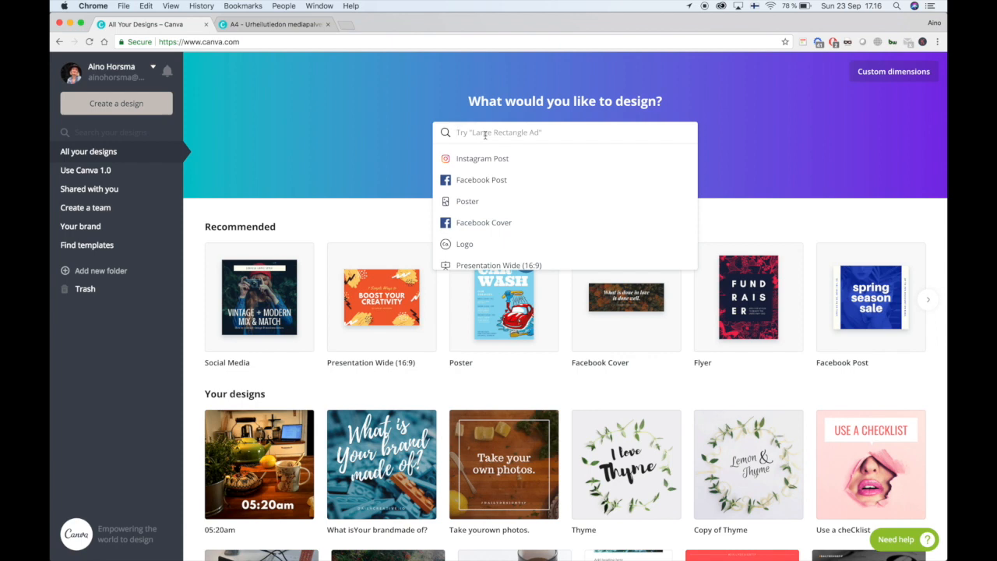
Search the design types for "Doc" and create a new A4 Document design
{"action": "type", "text": "Doc"}
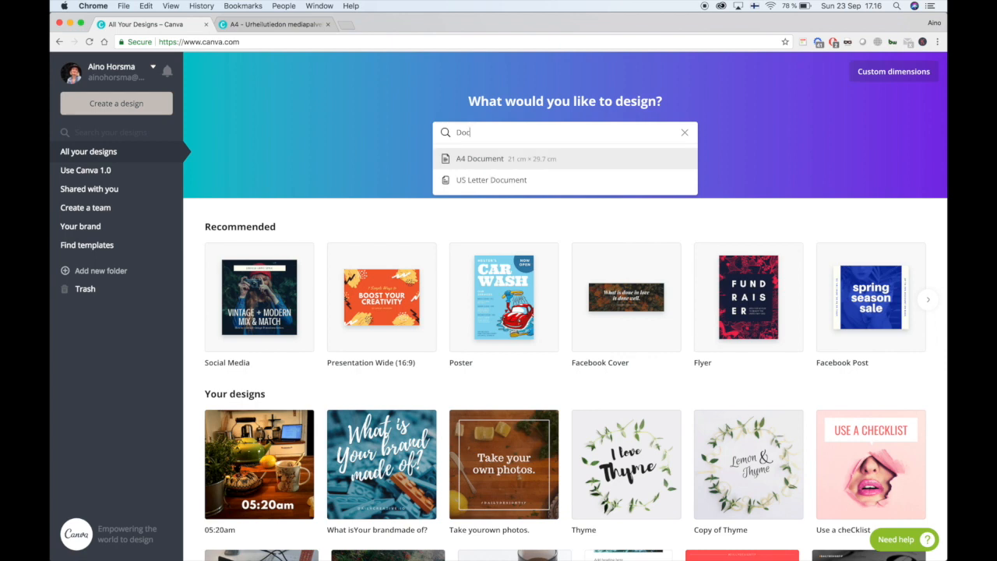
{"action": "left_click", "coordinate": [472, 161]}
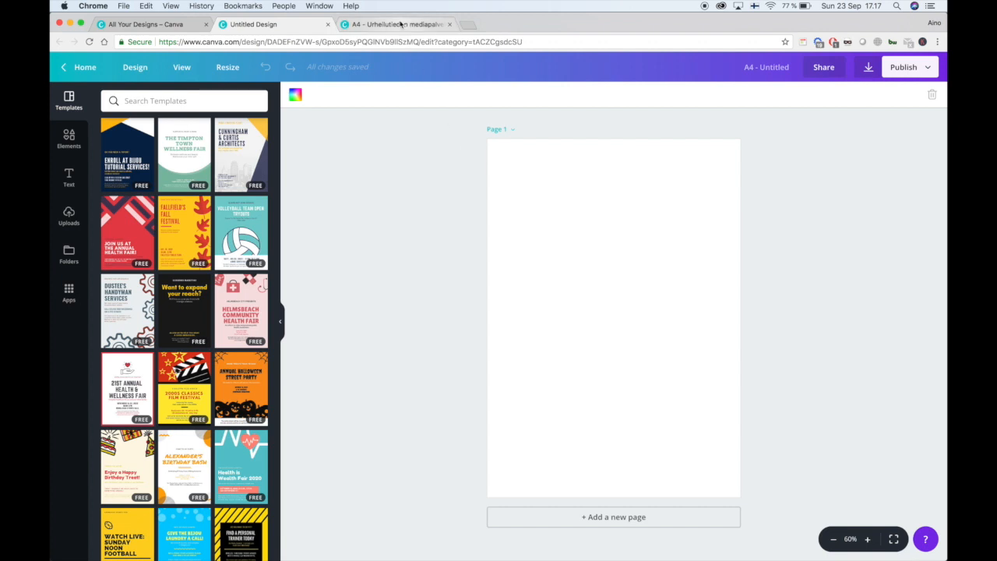
Examine the layout of the existing "Urheilutiedon mediapalvelu käynnistyy" flyer from the title block down to the contact footer
{"action": "left_click", "coordinate": [401, 24]}
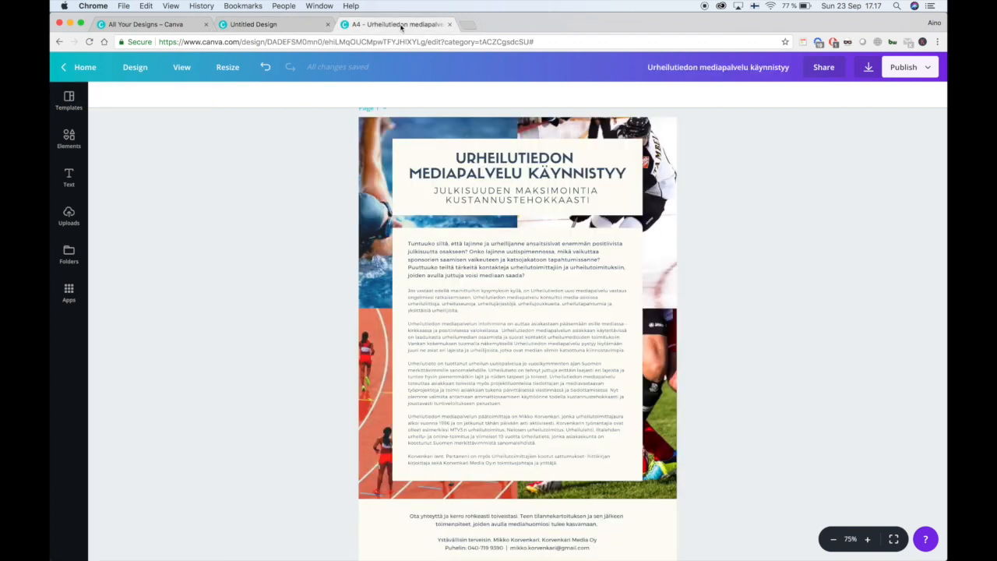
{"action": "scroll", "coordinate": [266, 252], "scroll_direction": "down", "scroll_amount": 2}
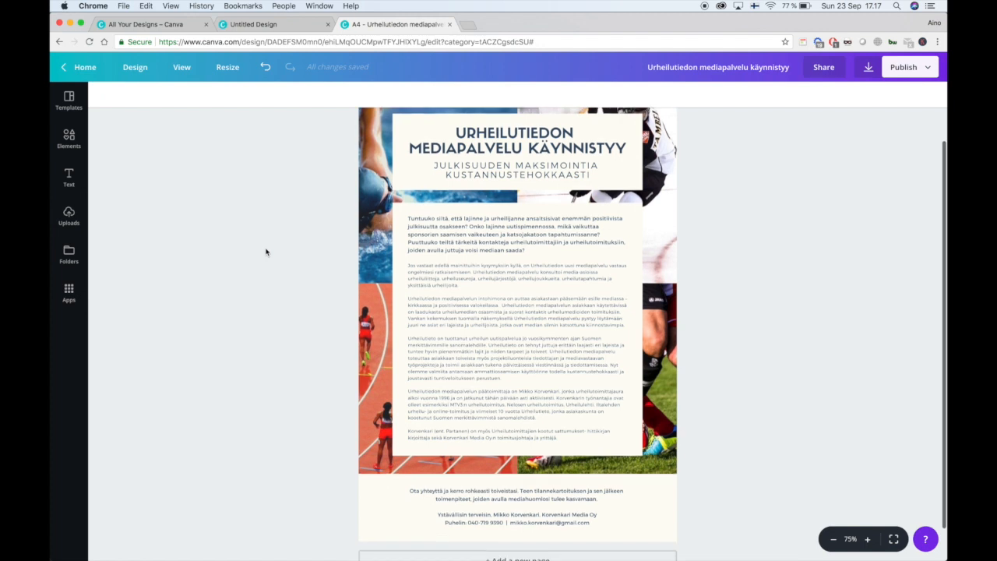
{"action": "scroll", "coordinate": [265, 252], "scroll_direction": "up", "scroll_amount": 1}
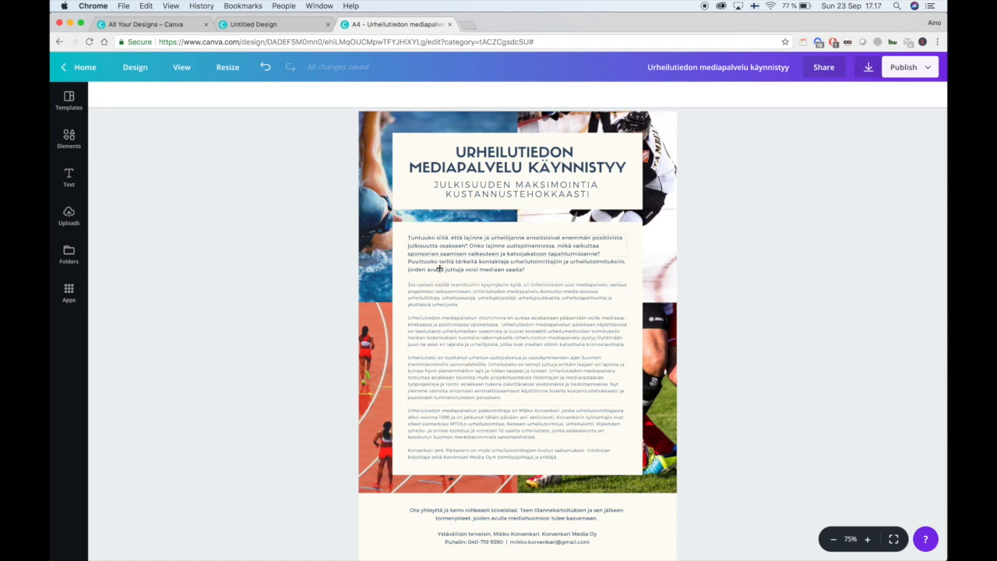
{"action": "scroll", "coordinate": [429, 284], "scroll_direction": "down", "scroll_amount": 1}
{"action": "scroll", "coordinate": [429, 283], "scroll_direction": "down", "scroll_amount": 1}
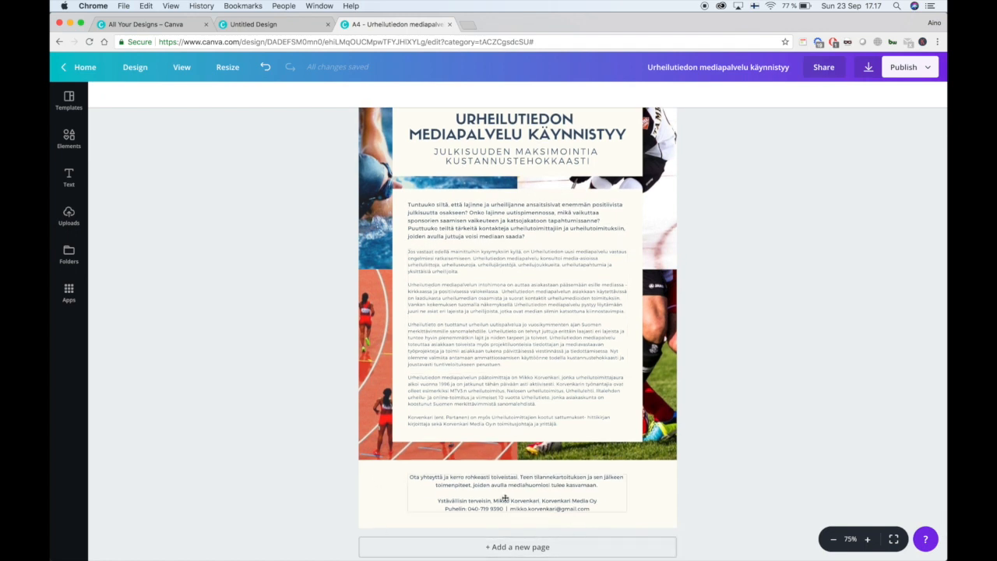
Return to the untitled A4 design and apply the second page of the Blue Photo Collage Food Drive Flyer template
{"action": "left_click", "coordinate": [249, 30]}
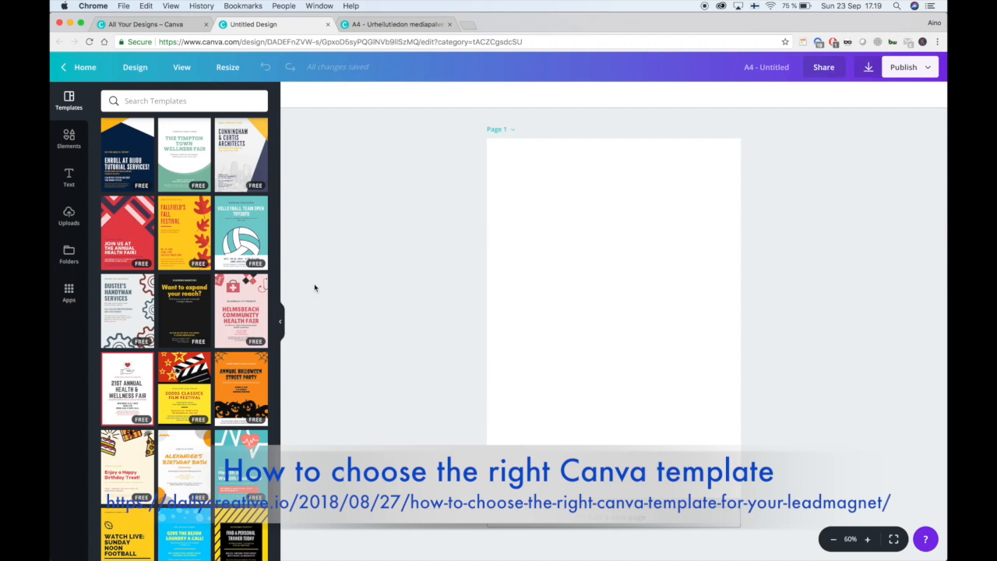
{"action": "scroll", "coordinate": [234, 362], "scroll_direction": "down", "scroll_amount": 5}
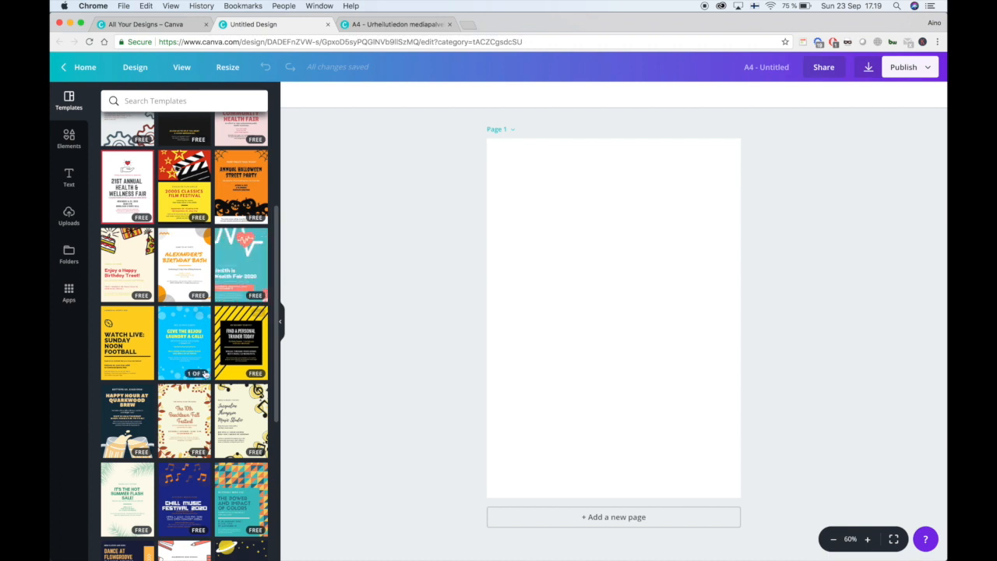
{"action": "scroll", "coordinate": [203, 375], "scroll_direction": "down", "scroll_amount": 3}
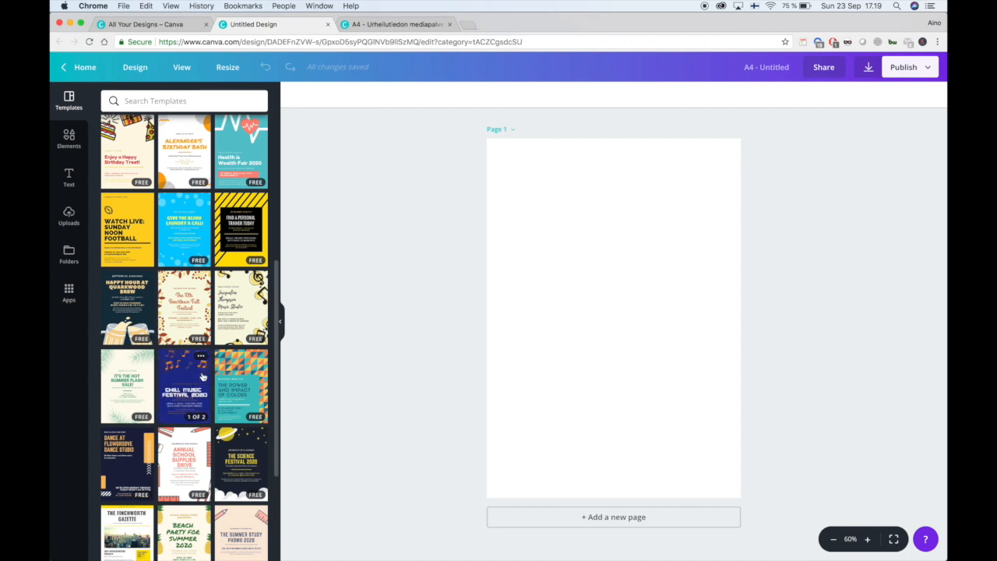
{"action": "scroll", "coordinate": [202, 377], "scroll_direction": "down", "scroll_amount": 3}
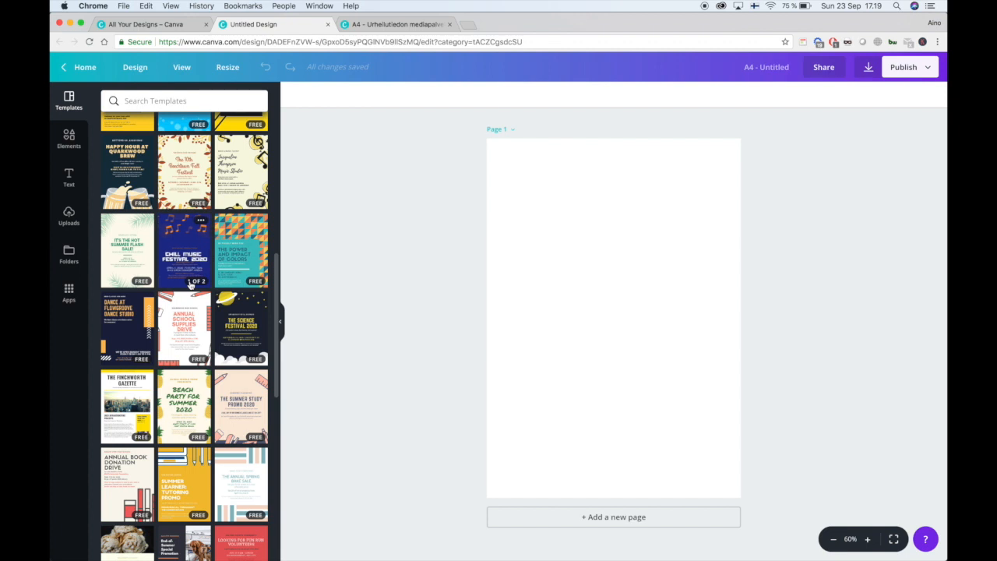
{"action": "scroll", "coordinate": [190, 285], "scroll_direction": "down", "scroll_amount": 3}
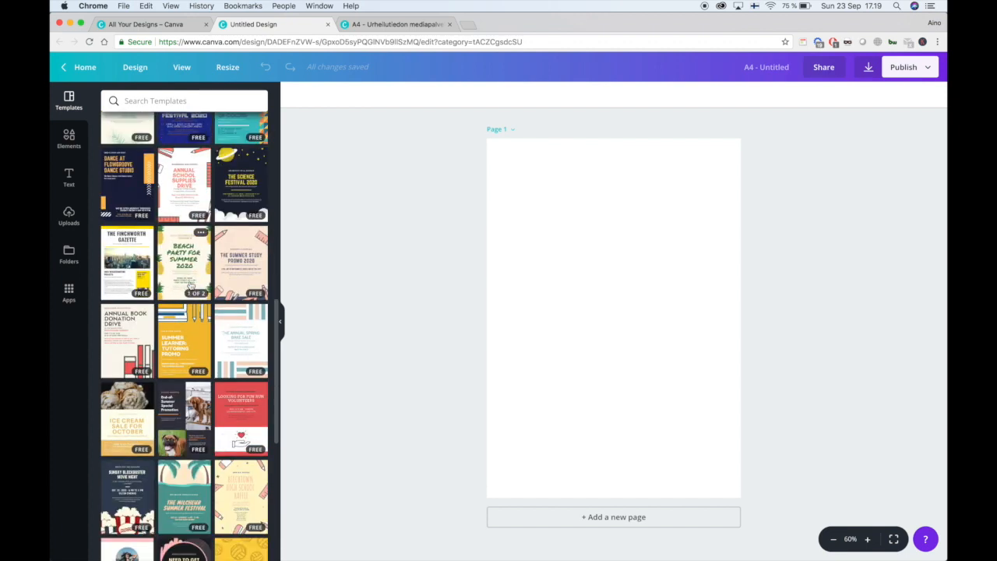
{"action": "scroll", "coordinate": [190, 285], "scroll_direction": "down", "scroll_amount": 2}
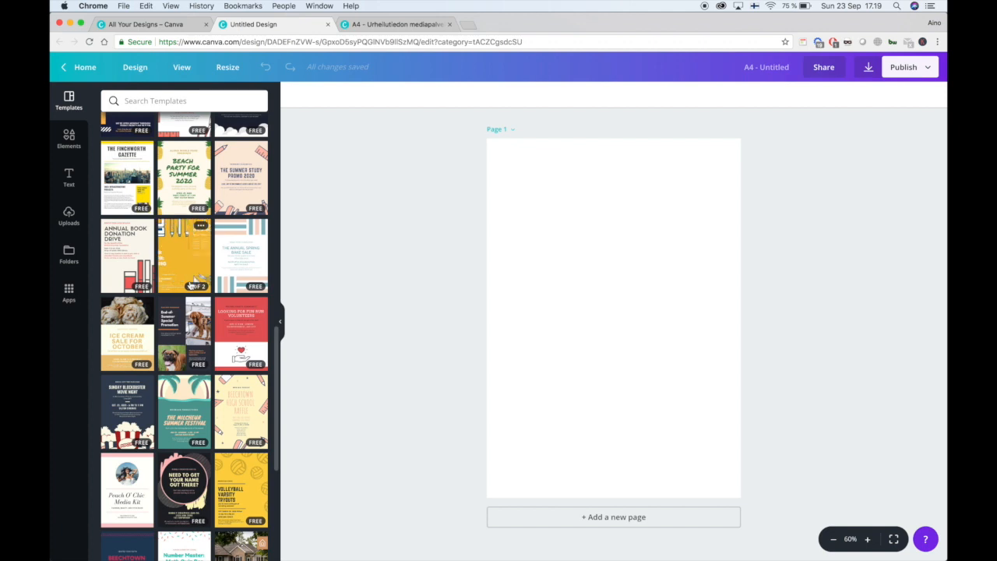
{"action": "scroll", "coordinate": [181, 341], "scroll_direction": "down", "scroll_amount": 5}
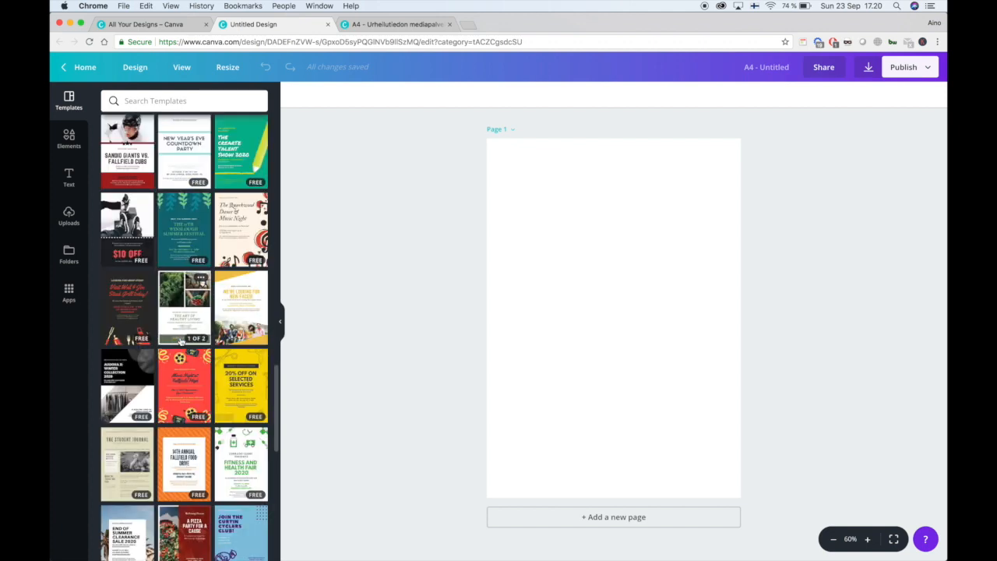
{"action": "scroll", "coordinate": [187, 374], "scroll_direction": "down", "scroll_amount": 4}
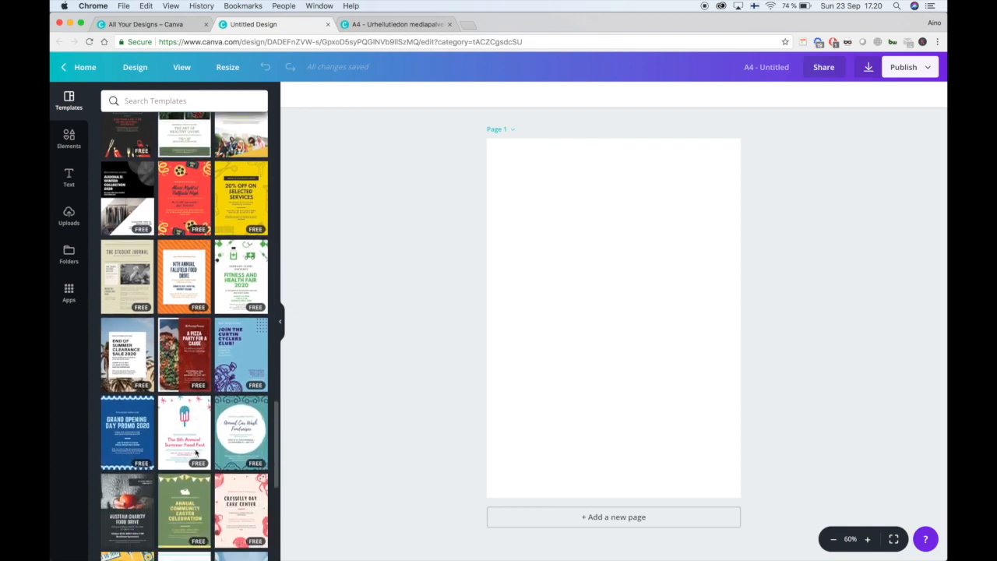
{"action": "scroll", "coordinate": [196, 444], "scroll_direction": "down", "scroll_amount": 5}
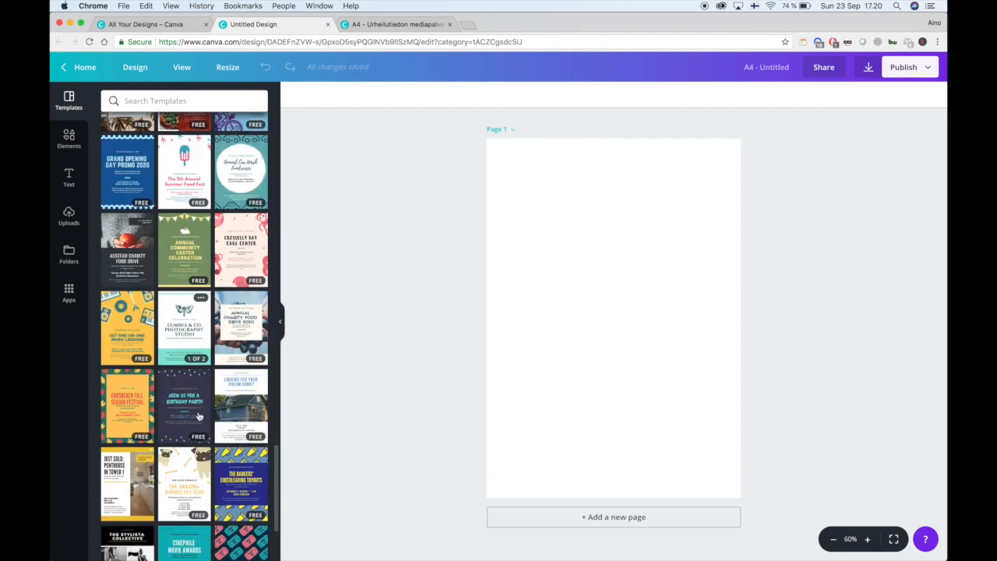
{"action": "scroll", "coordinate": [199, 417], "scroll_direction": "down", "scroll_amount": 2}
{"action": "scroll", "coordinate": [198, 417], "scroll_direction": "down", "scroll_amount": 4}
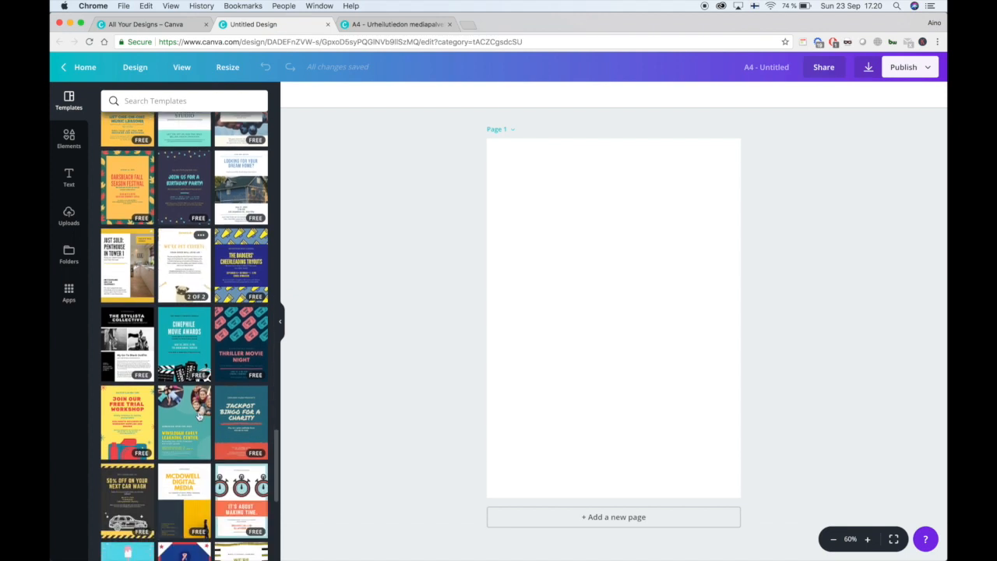
{"action": "scroll", "coordinate": [238, 345], "scroll_direction": "up", "scroll_amount": 5}
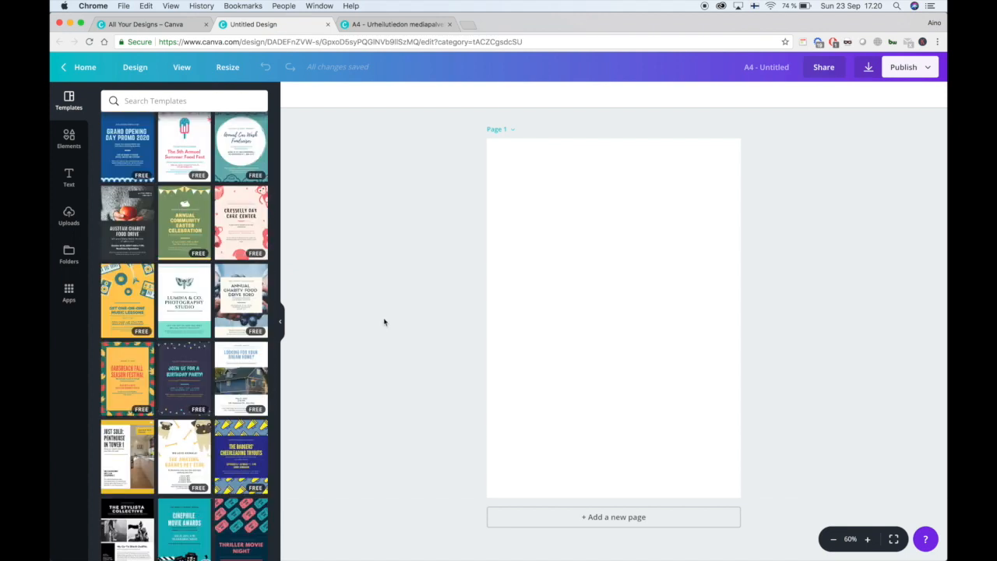
{"action": "mouse_move", "coordinate": [257, 316]}
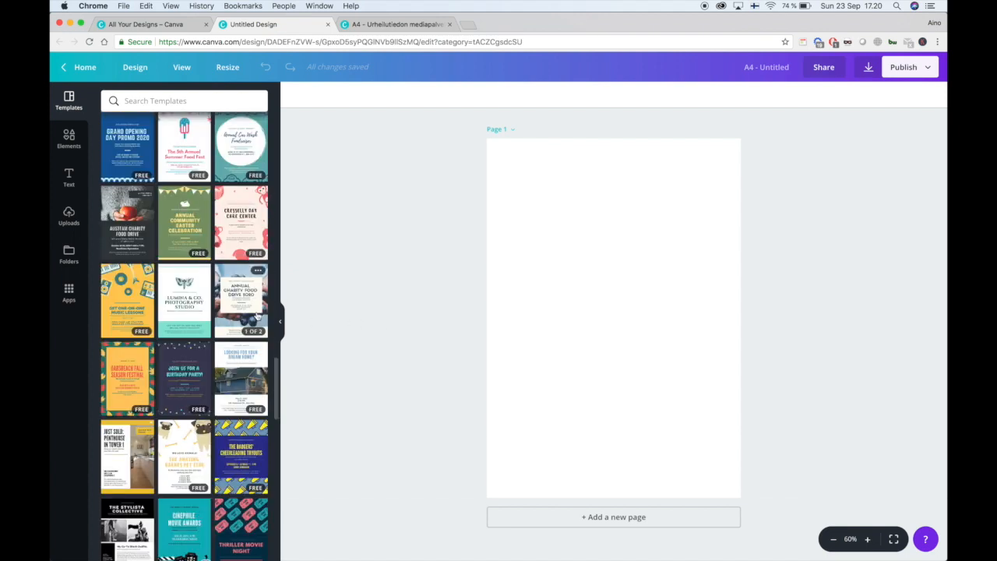
{"action": "left_click", "coordinate": [241, 304]}
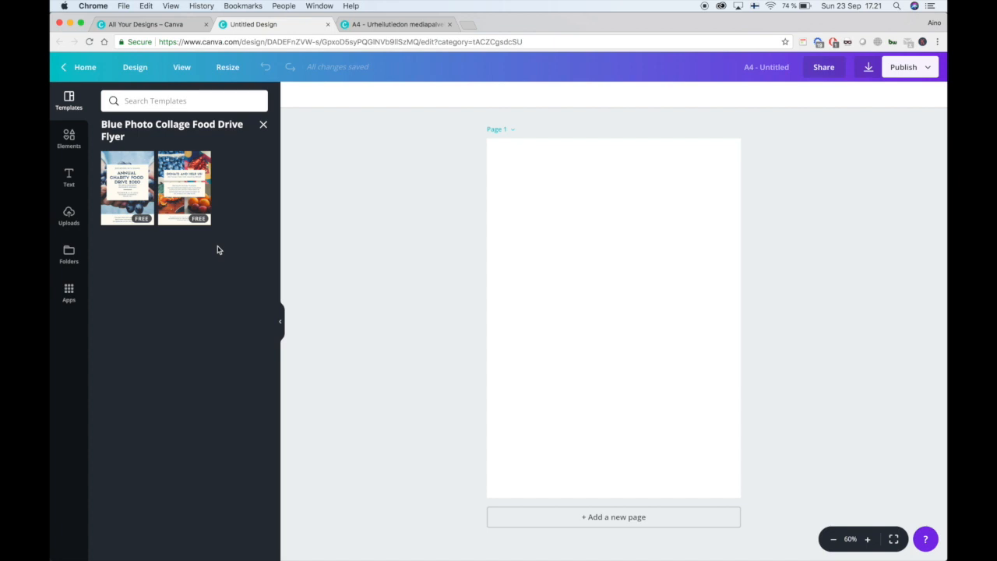
{"action": "left_click", "coordinate": [187, 183]}
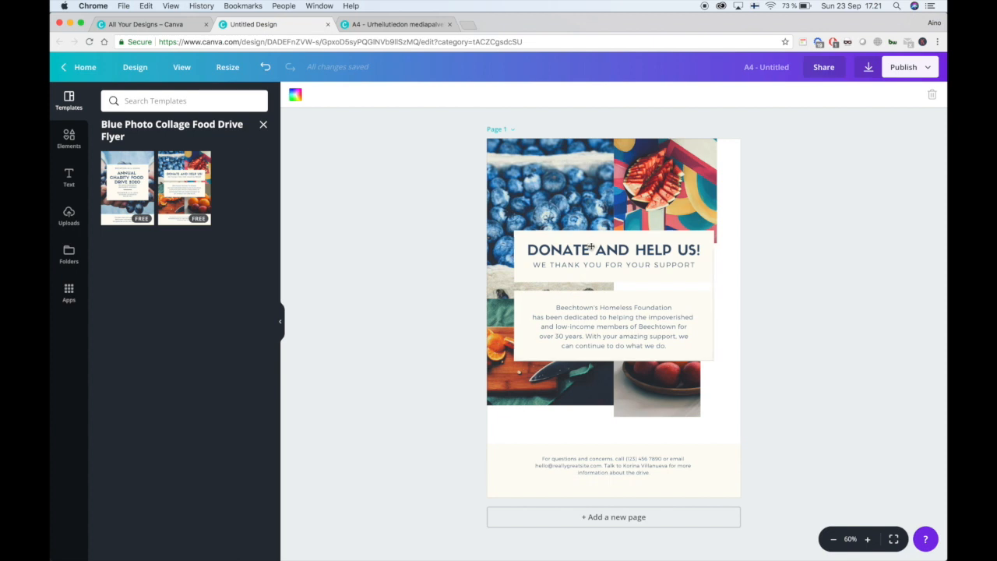
Enlarge the orange-and-knife, fruit bowl and watermelon photos within their grid cells so they fill the white gaps
{"action": "left_click", "coordinate": [567, 202]}
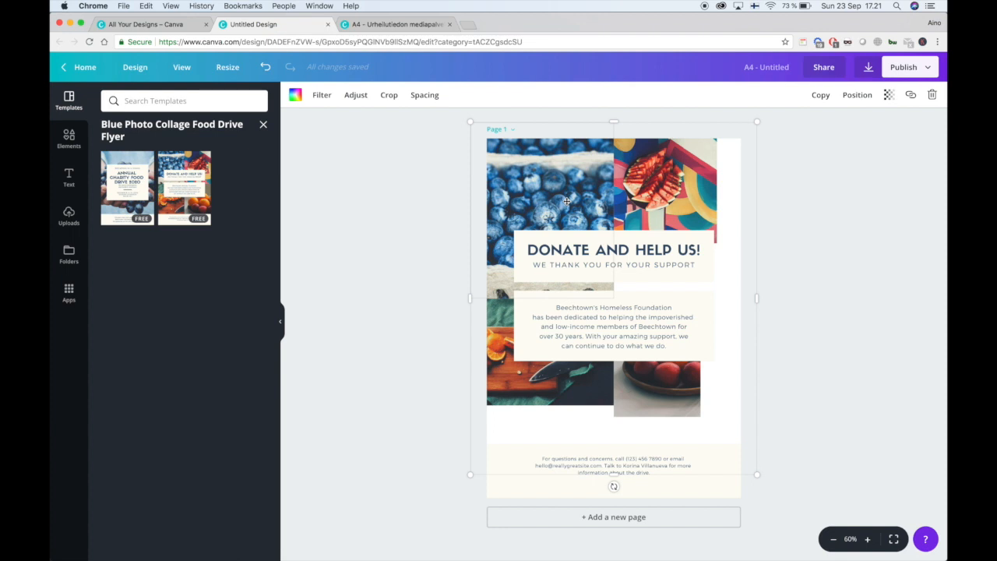
{"action": "left_click", "coordinate": [371, 334]}
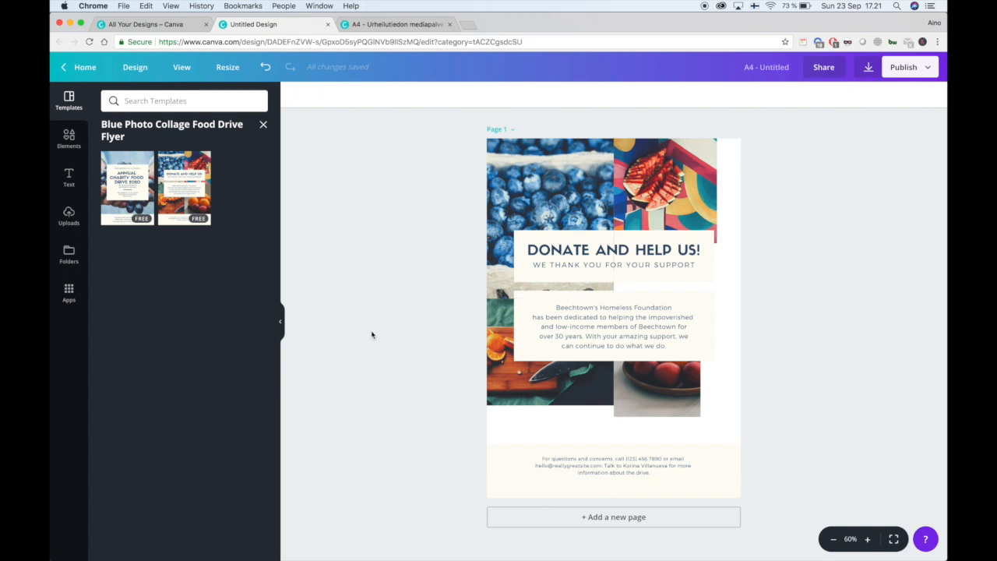
{"action": "double_click", "coordinate": [490, 369]}
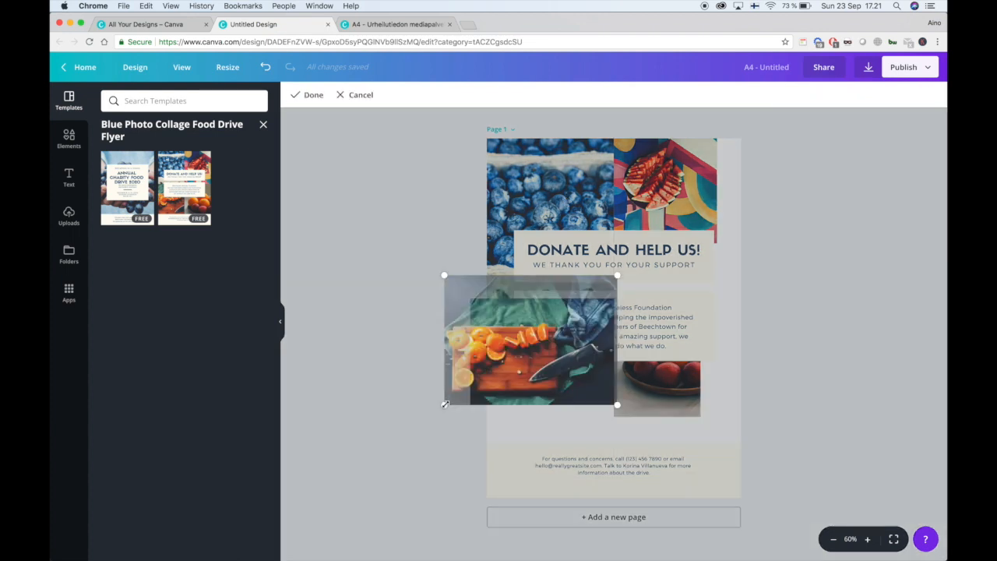
{"action": "left_click_drag", "start_coordinate": [445, 404], "coordinate": [423, 442]}
{"action": "left_click", "coordinate": [674, 385]}
{"action": "double_click", "coordinate": [674, 385]}
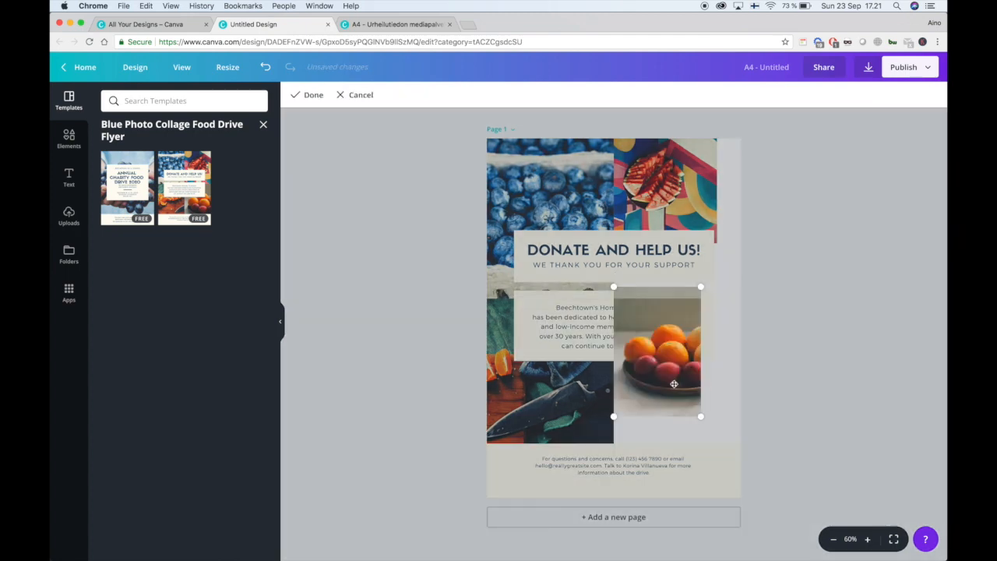
{"action": "double_click", "coordinate": [700, 187]}
{"action": "left_click_drag", "start_coordinate": [713, 241], "coordinate": [772, 299]}
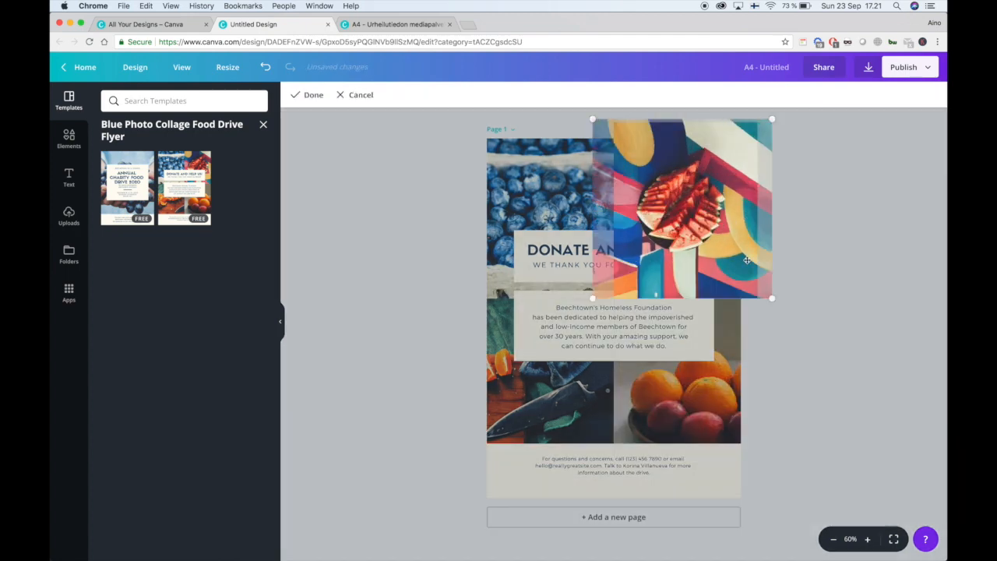
{"action": "left_click", "coordinate": [385, 212]}
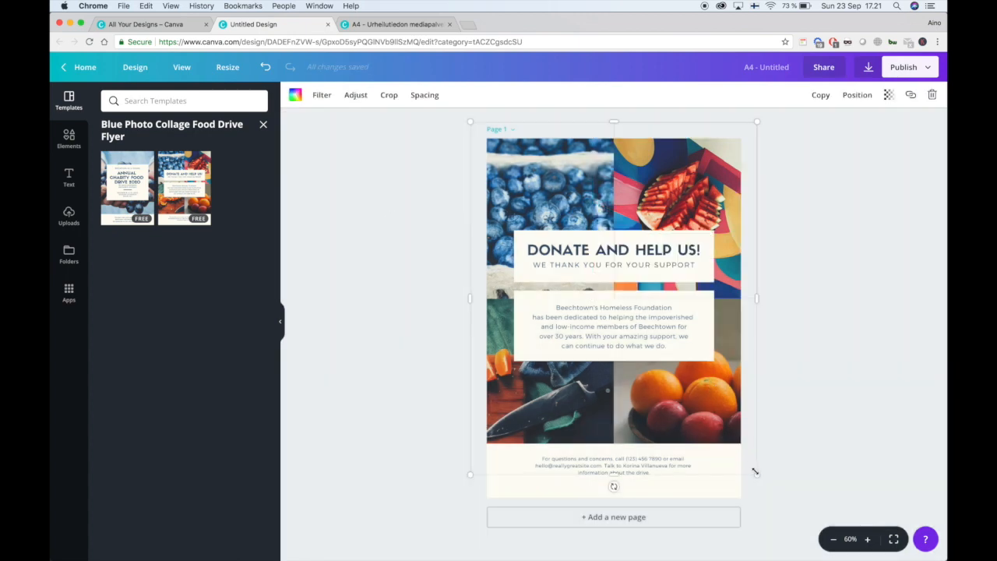
Shrink the photo grid slightly from two opposite corners so it fits the page more closely
{"action": "left_click_drag", "start_coordinate": [756, 472], "coordinate": [745, 452]}
{"action": "left_click_drag", "start_coordinate": [468, 120], "coordinate": [481, 133]}
{"action": "left_click", "coordinate": [353, 378]}
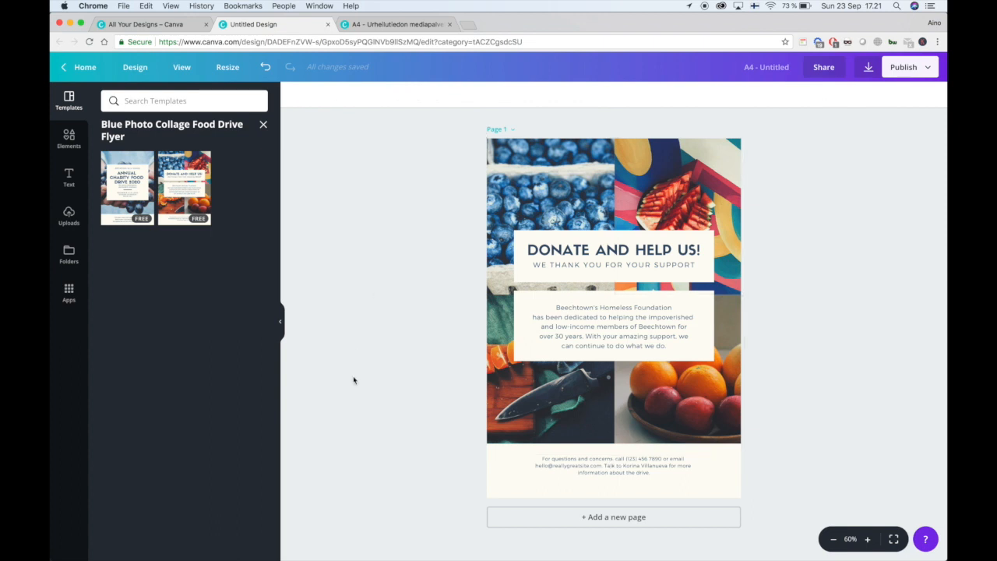
Ungroup the cream boxes behind the heading and body text, and select the heading's box on its own
{"action": "left_click", "coordinate": [567, 235]}
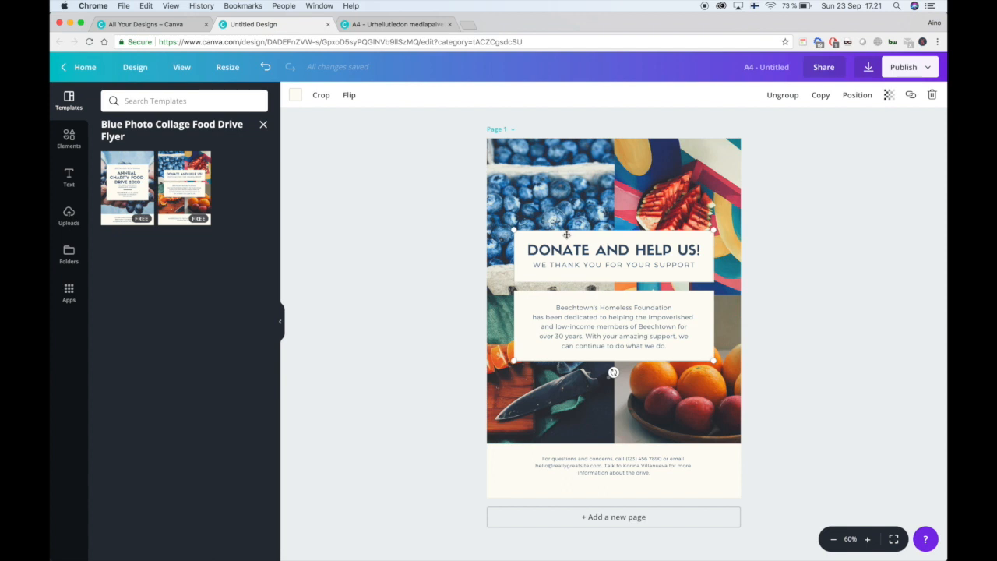
{"action": "left_click", "coordinate": [782, 96]}
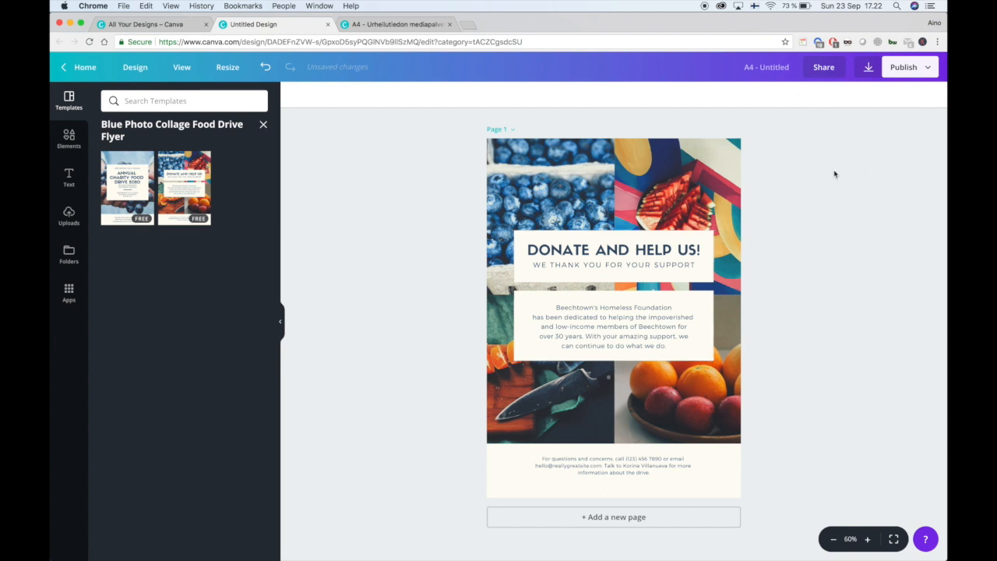
{"action": "left_click", "coordinate": [637, 248]}
{"action": "left_click", "coordinate": [590, 238]}
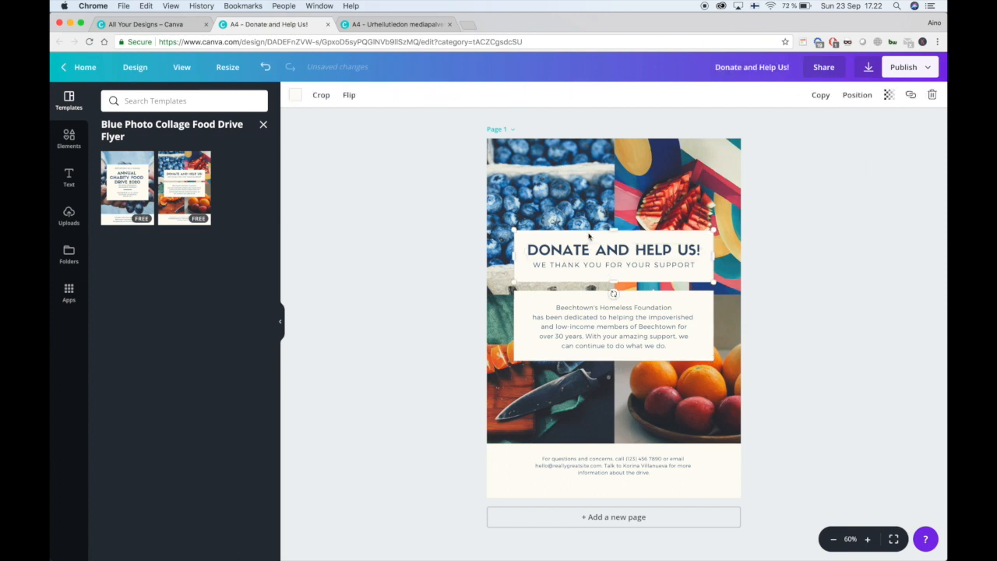
Inspect the editable heading, subtitle and body texts of the flyer by opening each one in turn
{"action": "left_click", "coordinate": [532, 249]}
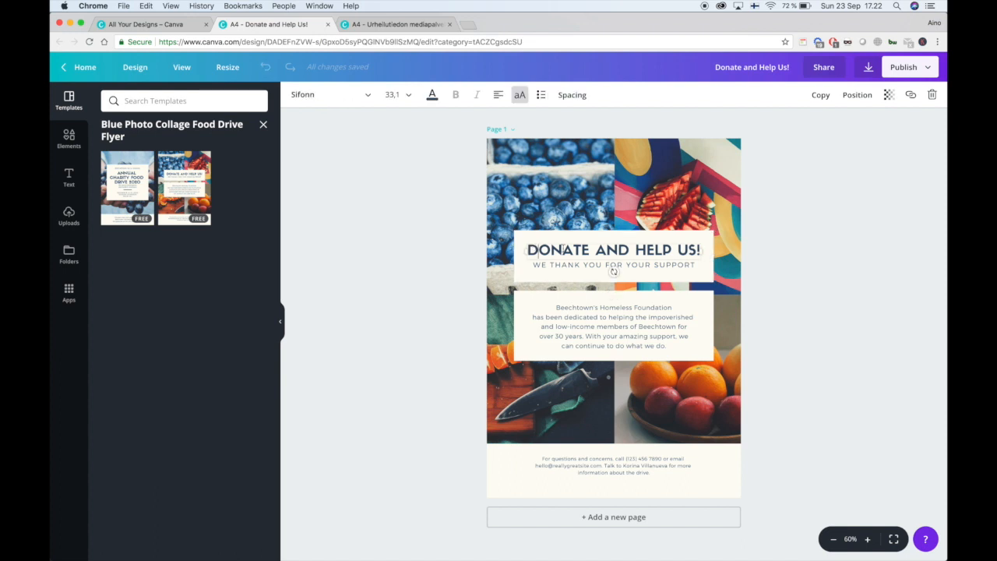
{"action": "left_click_drag", "start_coordinate": [540, 250], "coordinate": [639, 253]}
{"action": "left_click", "coordinate": [572, 268]}
{"action": "left_click", "coordinate": [553, 311]}
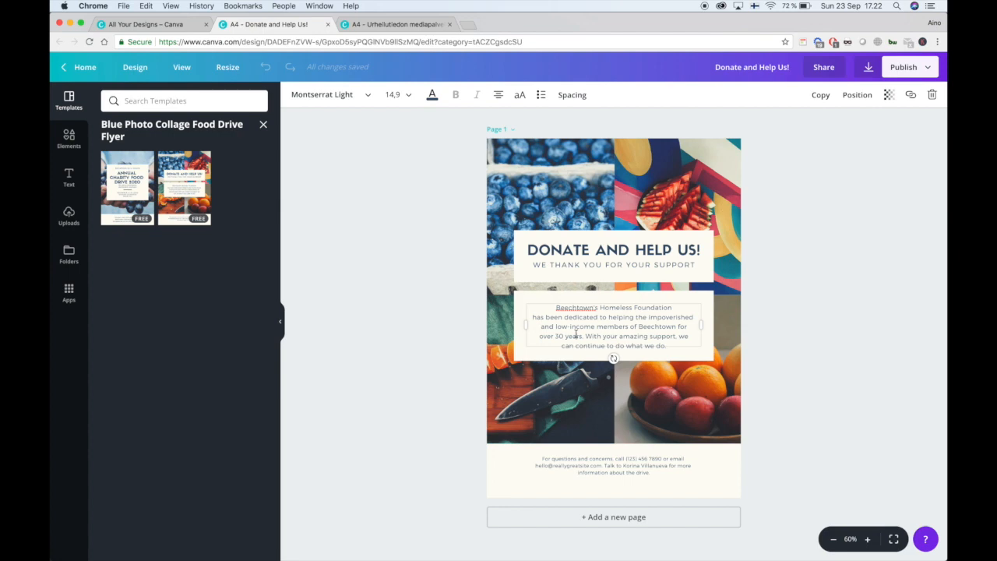
Switch to the "Urheilutiedon mediapalvelu käynnistyy" flyer and select most of the text in its small-print body paragraphs below the bold introduction
{"action": "left_click", "coordinate": [415, 25]}
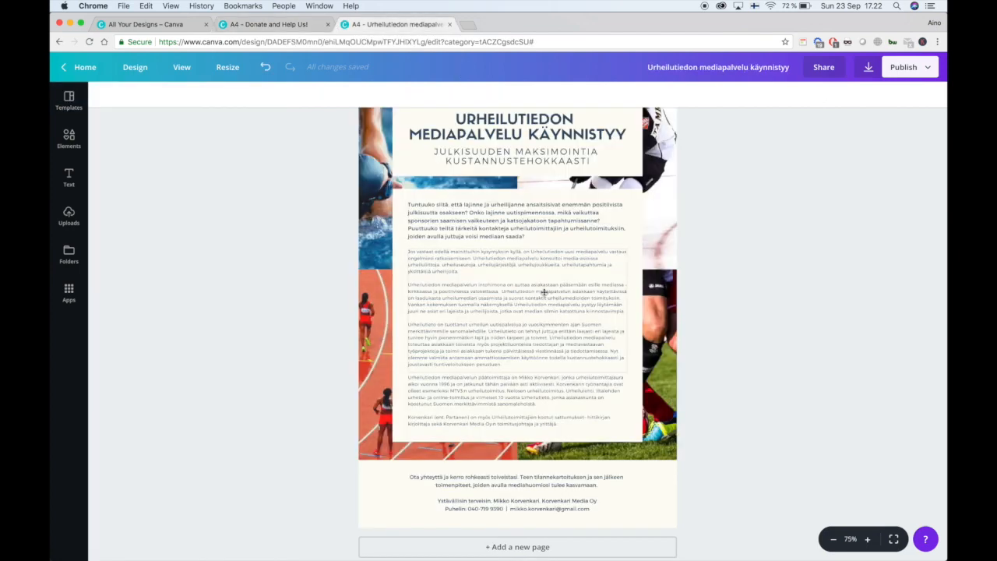
{"action": "scroll", "coordinate": [293, 310], "scroll_direction": "up", "scroll_amount": 2}
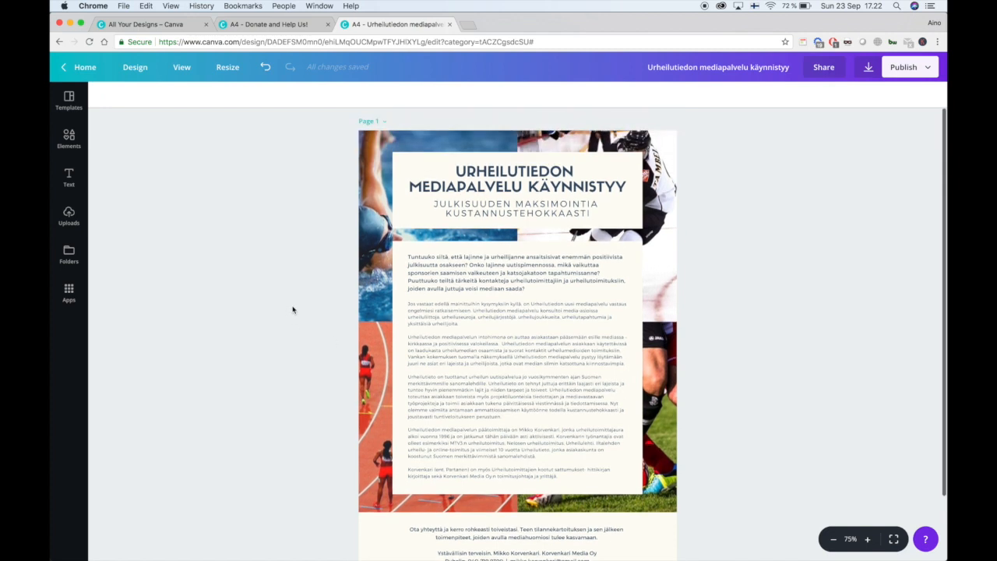
{"action": "double_click", "coordinate": [466, 327]}
{"action": "left_click_drag", "start_coordinate": [451, 319], "coordinate": [534, 419]}
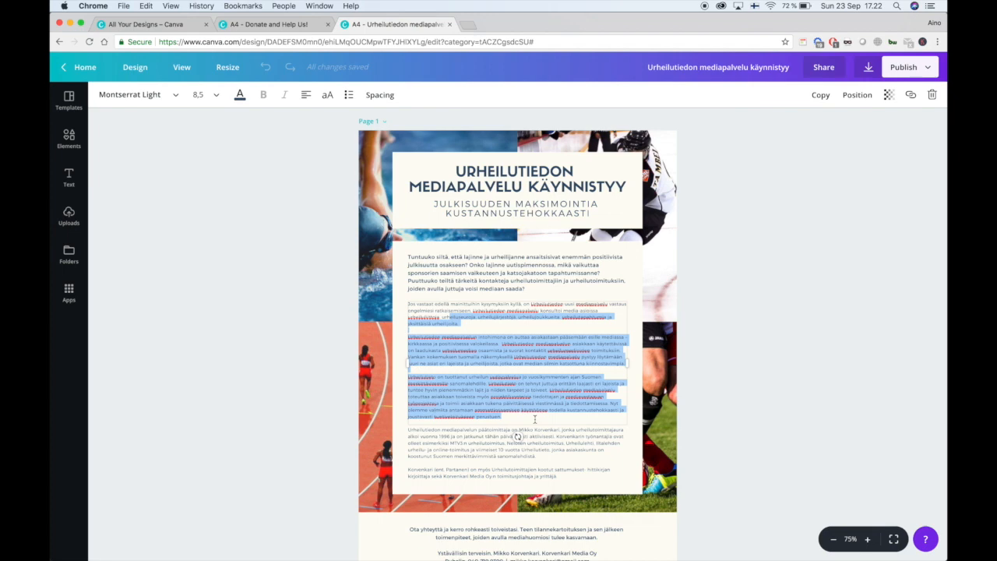
Deselect the body paragraphs and look over the example flyer from its heading down to the contact footer
{"action": "left_click", "coordinate": [231, 356]}
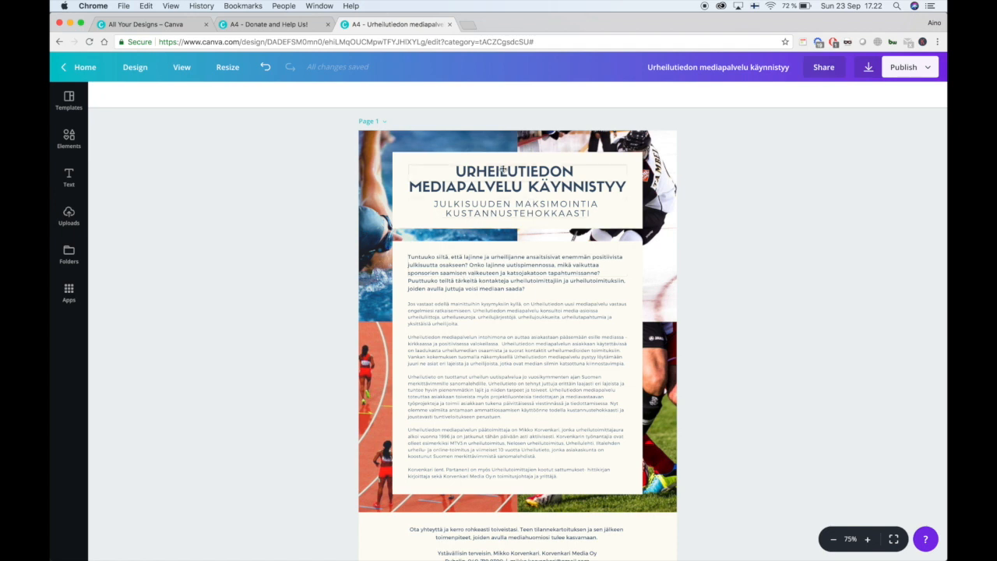
{"action": "scroll", "coordinate": [323, 460], "scroll_direction": "down", "scroll_amount": 3}
{"action": "scroll", "coordinate": [323, 461], "scroll_direction": "up", "scroll_amount": 2}
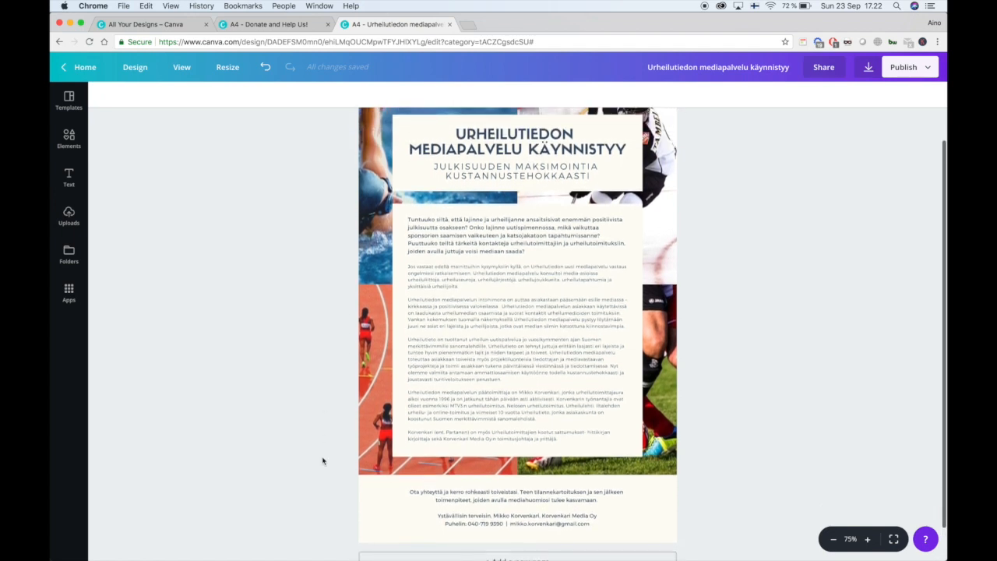
{"action": "scroll", "coordinate": [323, 460], "scroll_direction": "up", "scroll_amount": 2}
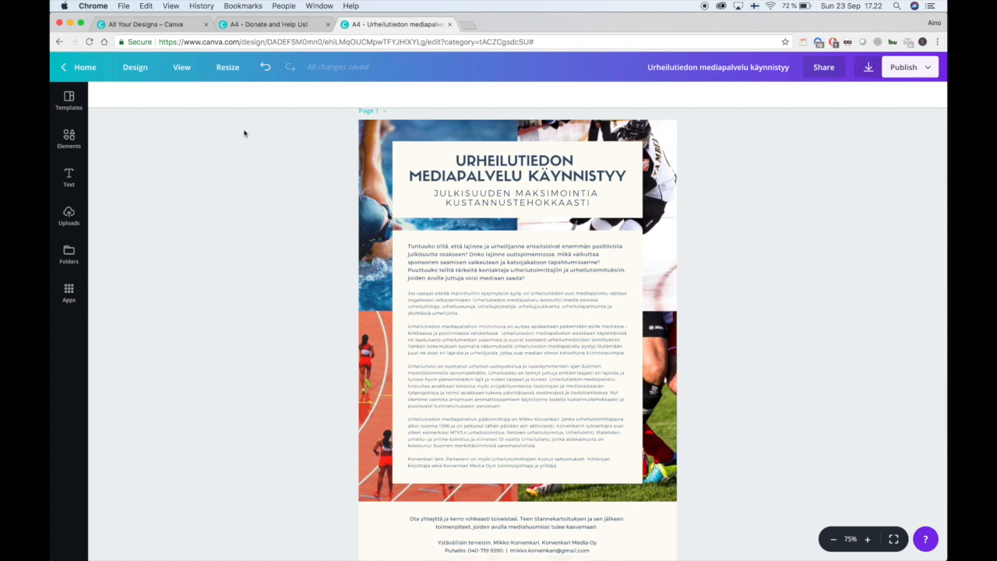
{"action": "scroll", "coordinate": [245, 133], "scroll_direction": "down", "scroll_amount": 1}
Switch to the "Donate and Help Us!" flyer, open the image elements library and delete the blueberry photo from the grid
{"action": "left_click", "coordinate": [258, 23]}
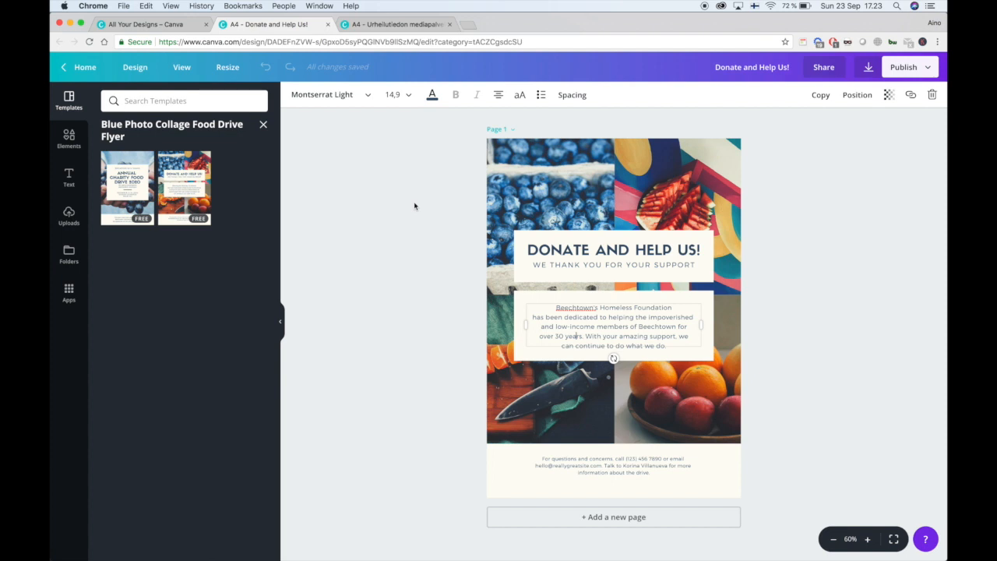
{"action": "left_click", "coordinate": [71, 139]}
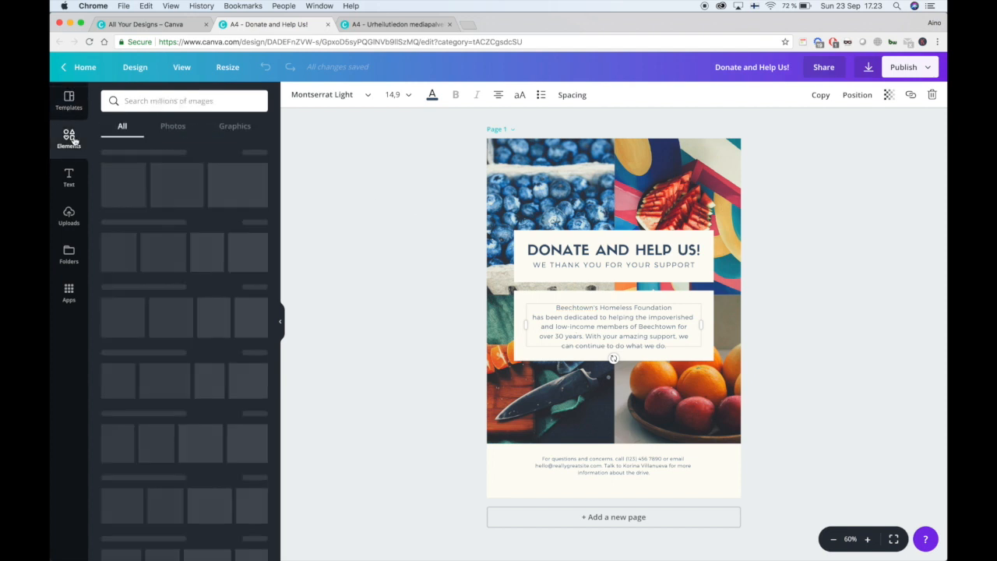
{"action": "left_click", "coordinate": [507, 173]}
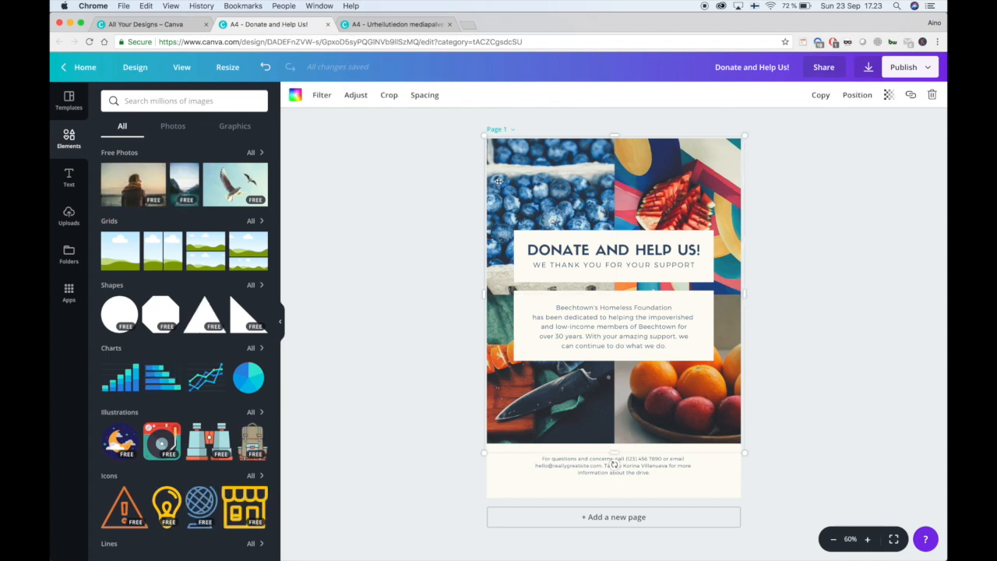
{"action": "key", "text": "Delete"}
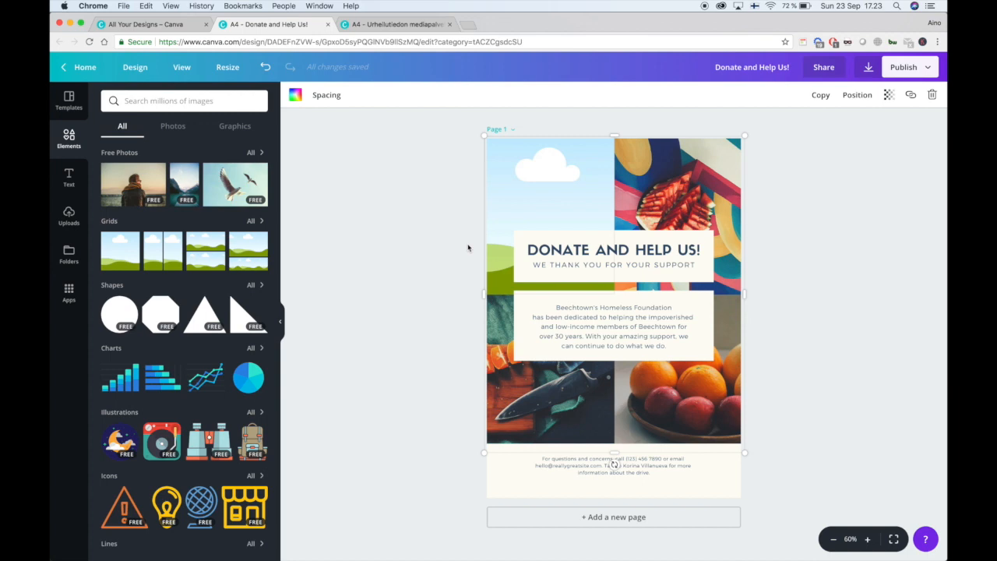
Check the example flyer's photos, and search the elements library for "swimmer" with only photos listed
{"action": "left_click", "coordinate": [419, 25]}
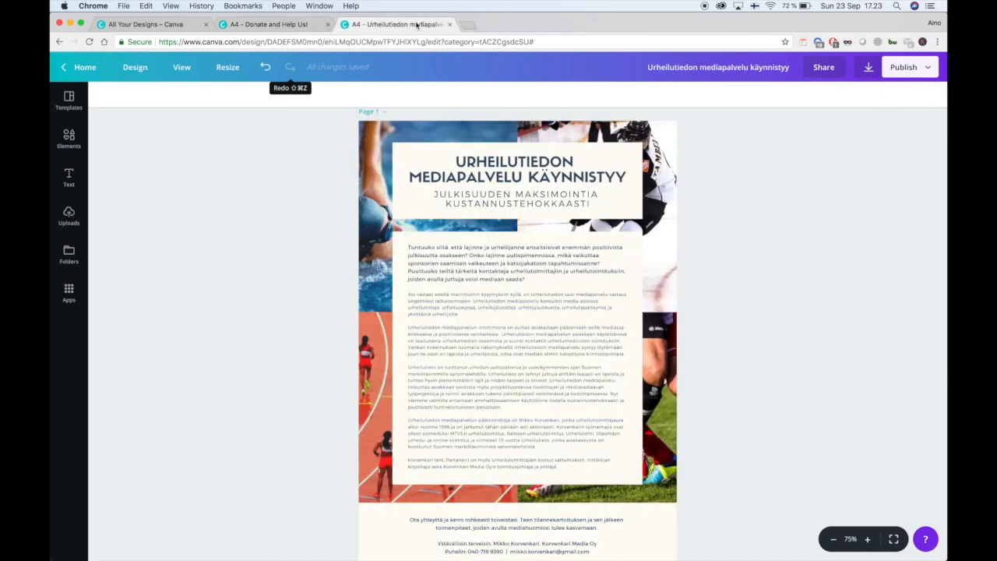
{"action": "left_click", "coordinate": [290, 27]}
{"action": "left_click", "coordinate": [177, 101]}
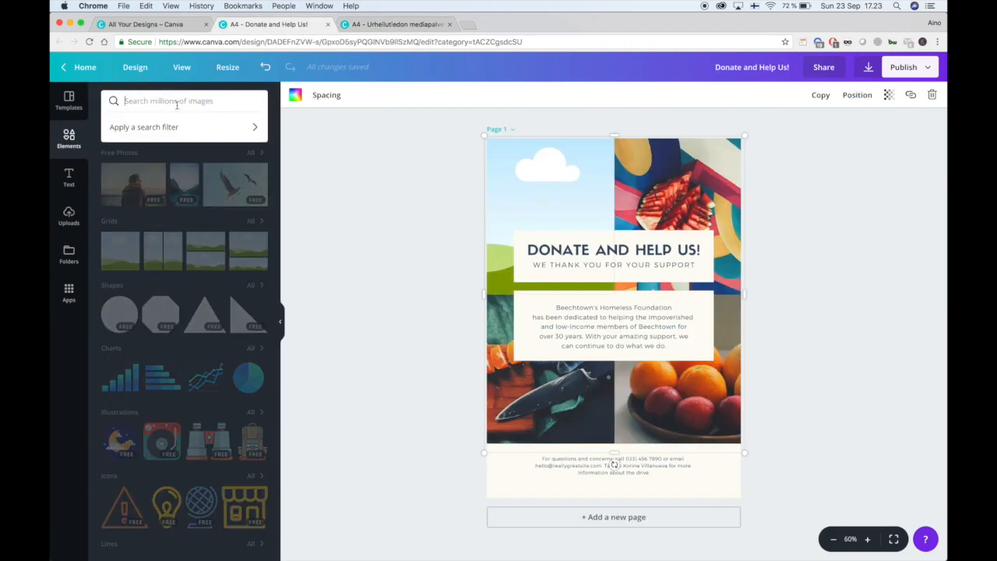
{"action": "type", "text": "swimmer"}
{"action": "key", "text": "Return"}
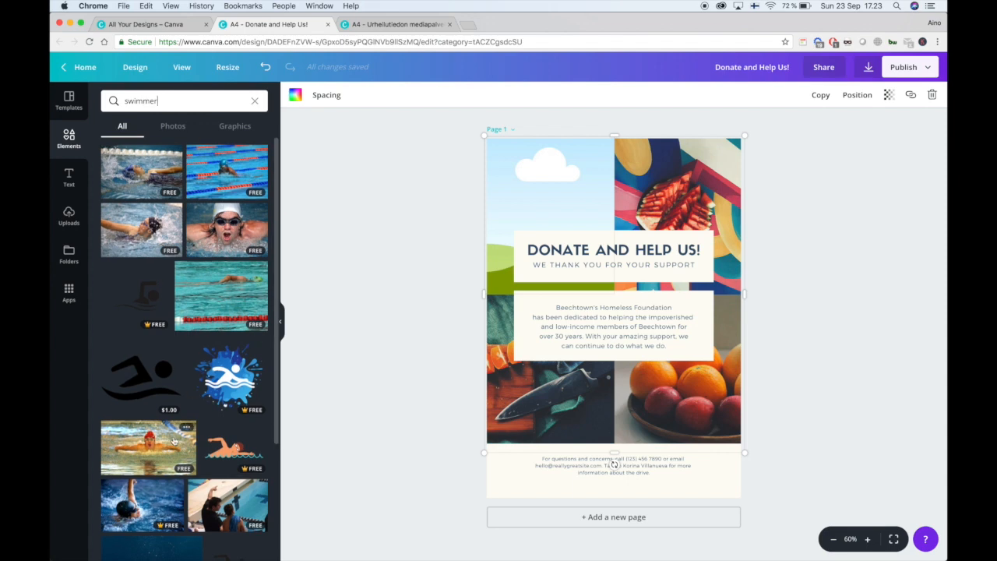
{"action": "scroll", "coordinate": [175, 441], "scroll_direction": "down", "scroll_amount": 5}
{"action": "scroll", "coordinate": [171, 312], "scroll_direction": "up", "scroll_amount": 5}
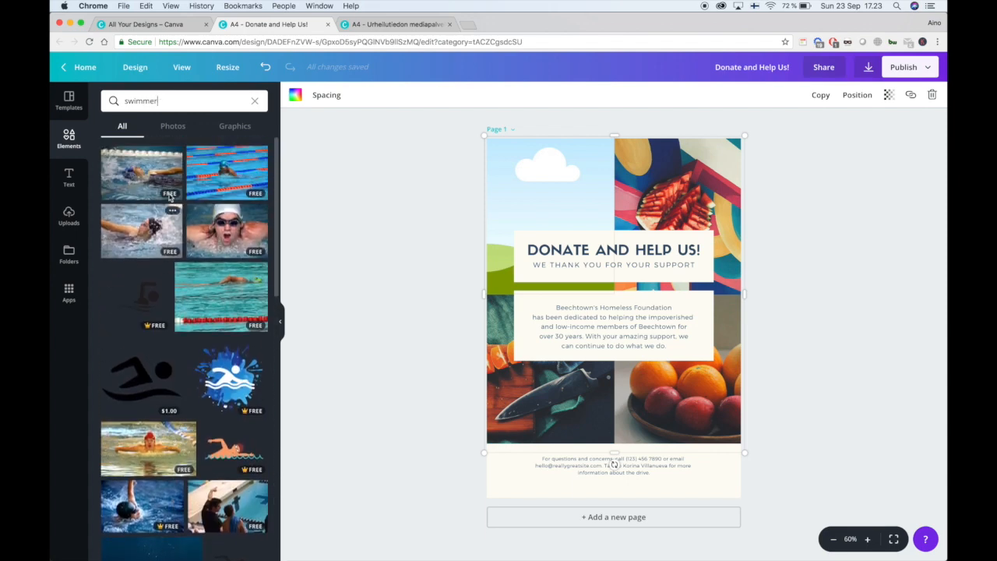
{"action": "left_click", "coordinate": [173, 127]}
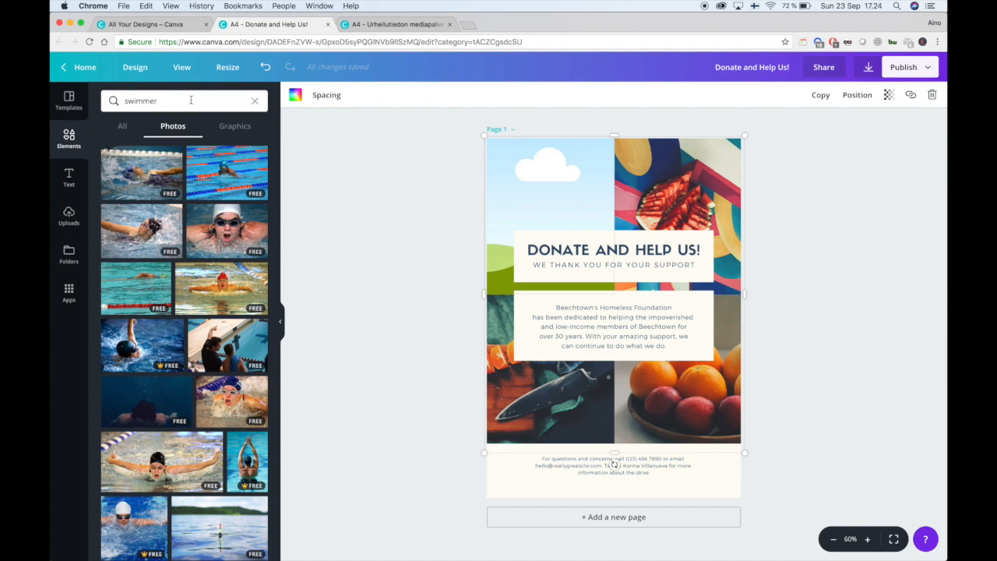
Apply the Free price filter to the swimmer photo search
{"action": "left_click", "coordinate": [191, 101]}
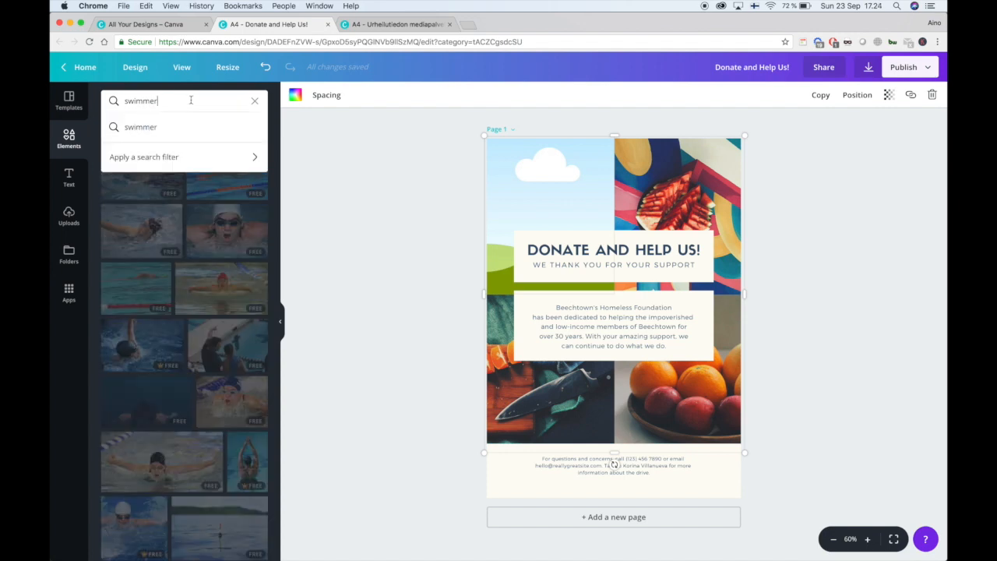
{"action": "left_click", "coordinate": [155, 159]}
{"action": "left_click", "coordinate": [212, 165]}
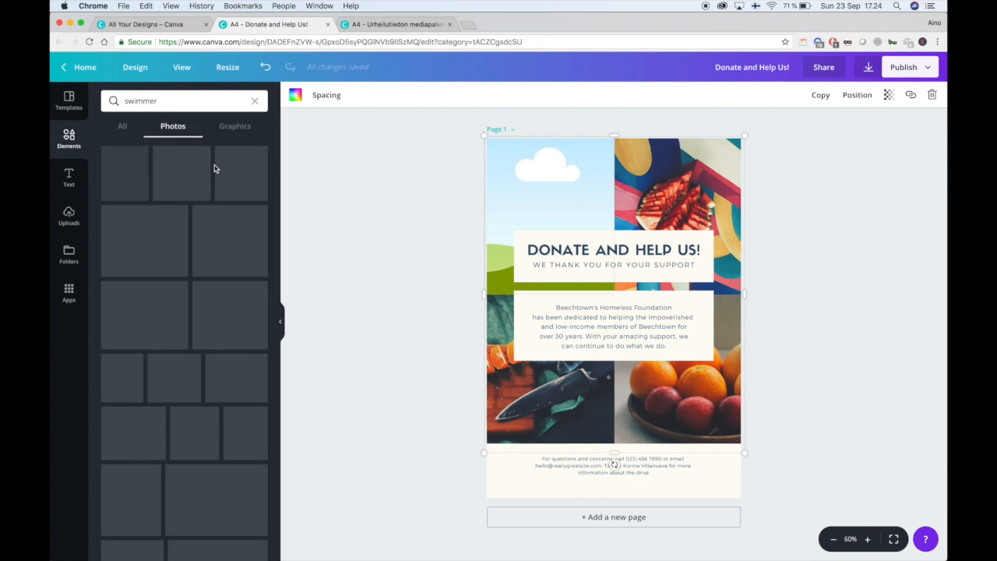
{"action": "left_click", "coordinate": [199, 101]}
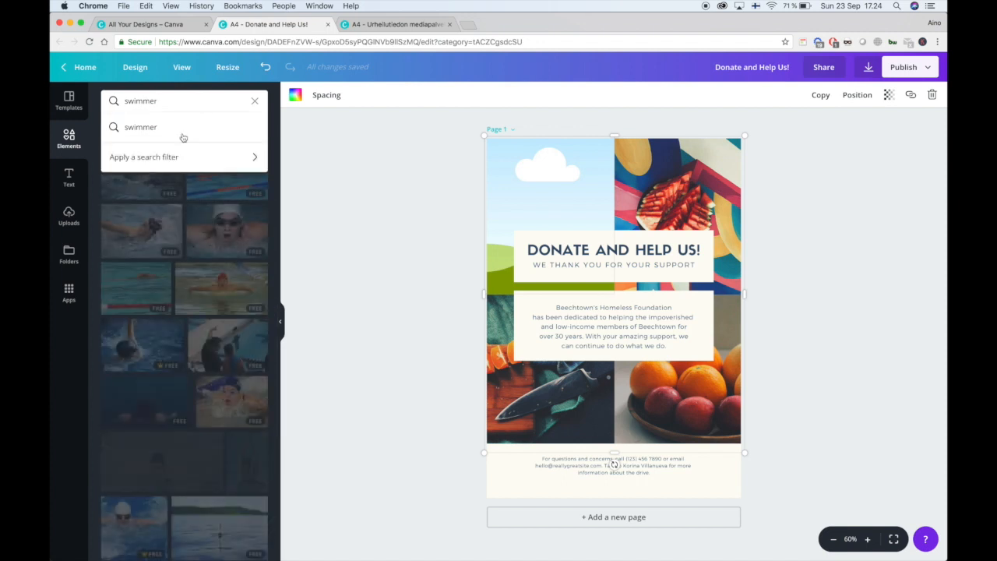
{"action": "left_click", "coordinate": [167, 159]}
{"action": "left_click", "coordinate": [210, 134]}
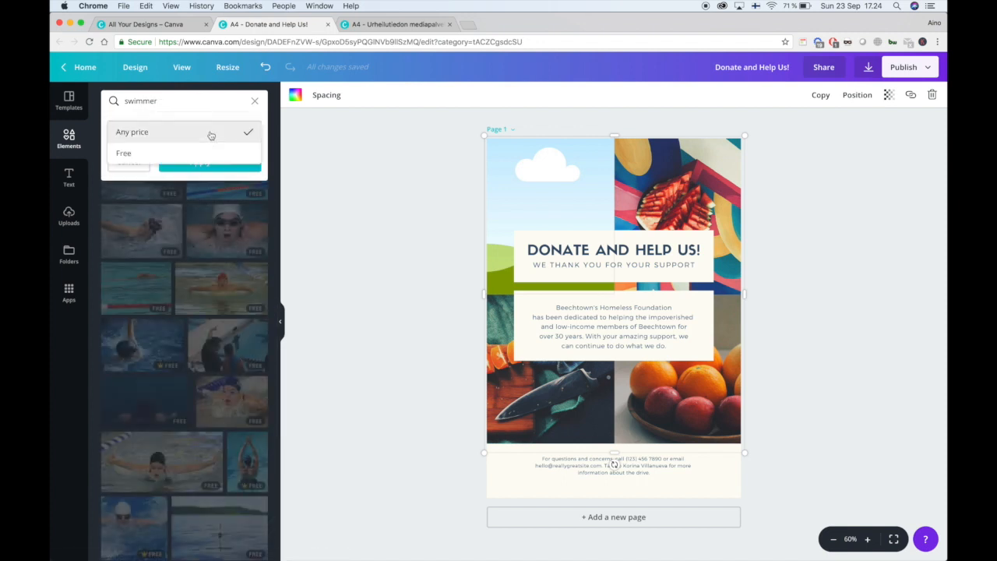
{"action": "left_click", "coordinate": [124, 157]}
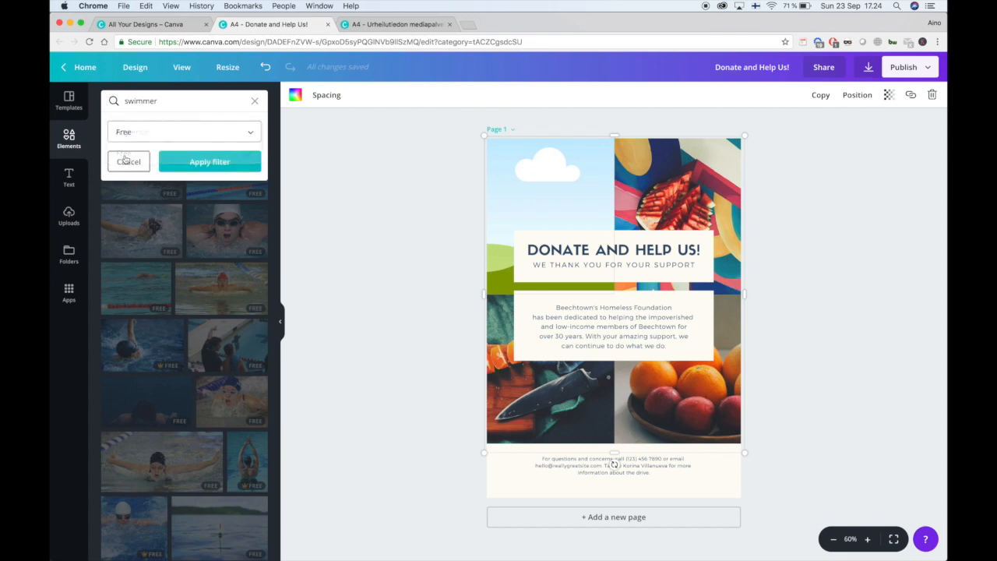
{"action": "left_click", "coordinate": [198, 160]}
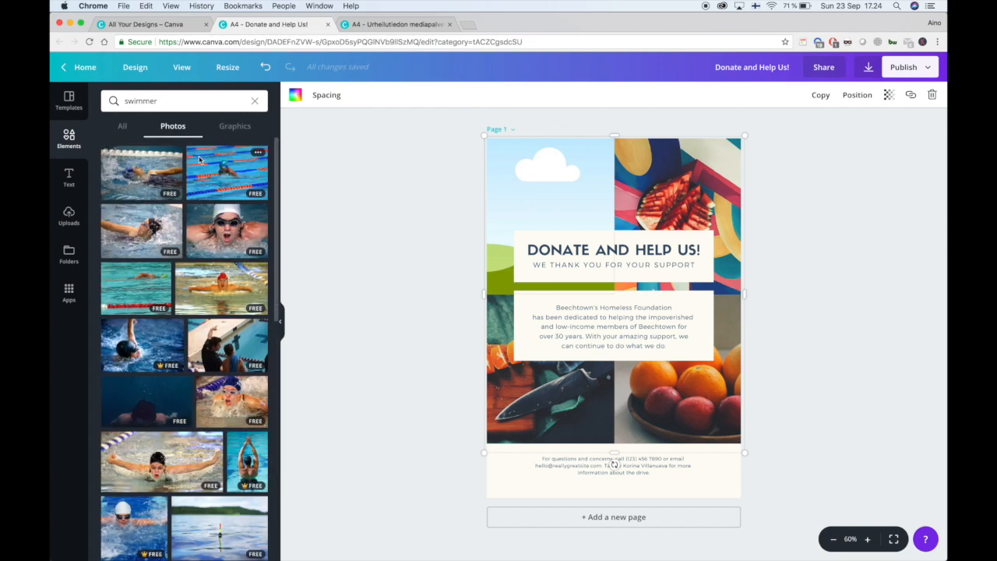
Fill the empty upper-left grid cell with the photo of the dark-capped swimmer raising one arm
{"action": "left_click", "coordinate": [143, 353]}
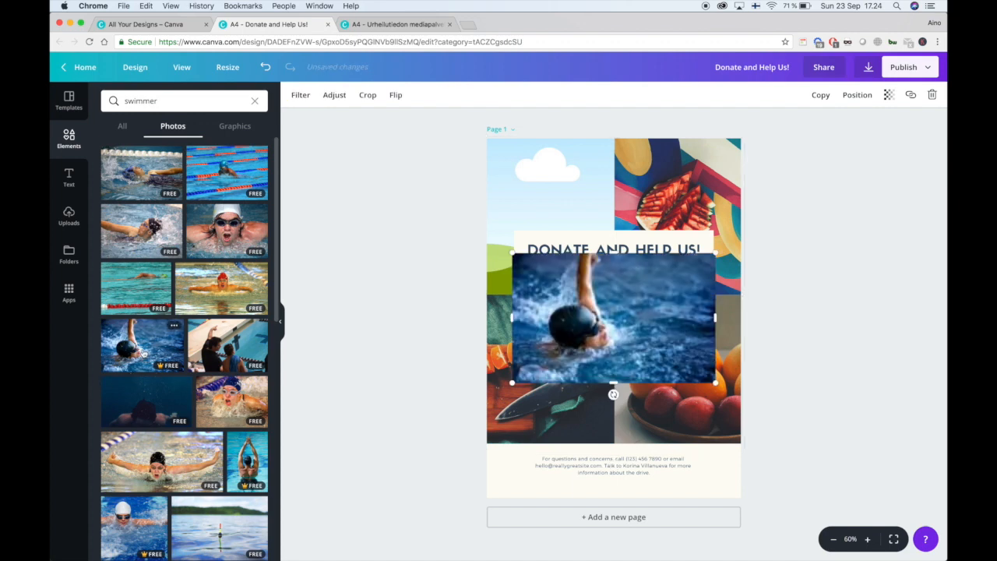
{"action": "key", "text": "super+z"}
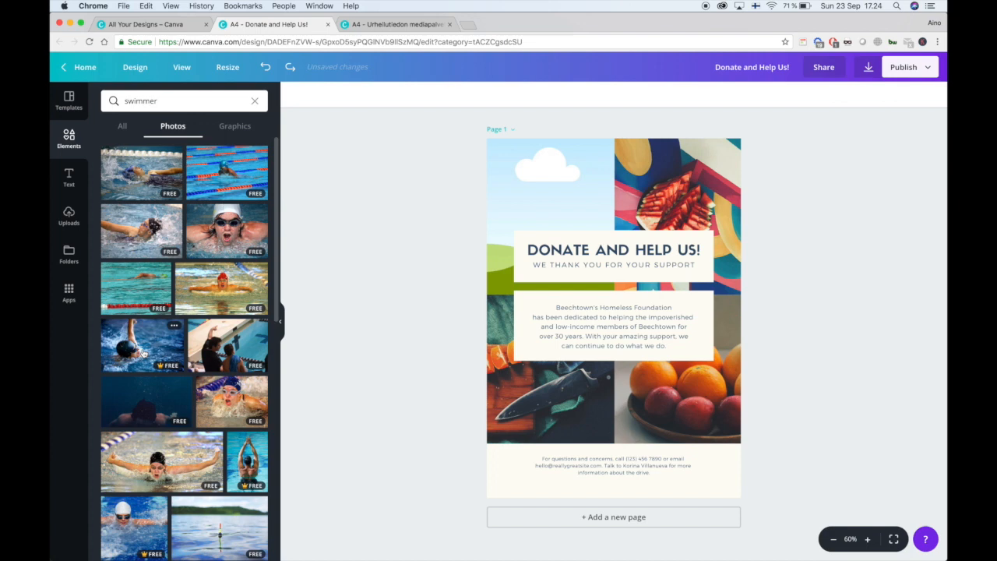
{"action": "left_click_drag", "start_coordinate": [143, 353], "coordinate": [547, 202]}
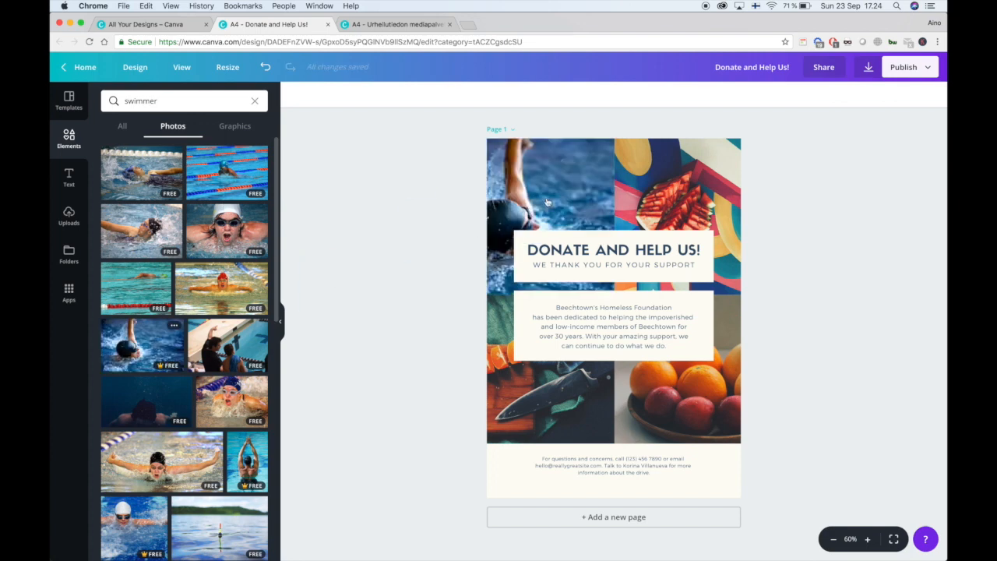
Compare with the example flyer and delete the red fruit photo from the upper-right grid cell
{"action": "left_click", "coordinate": [382, 25]}
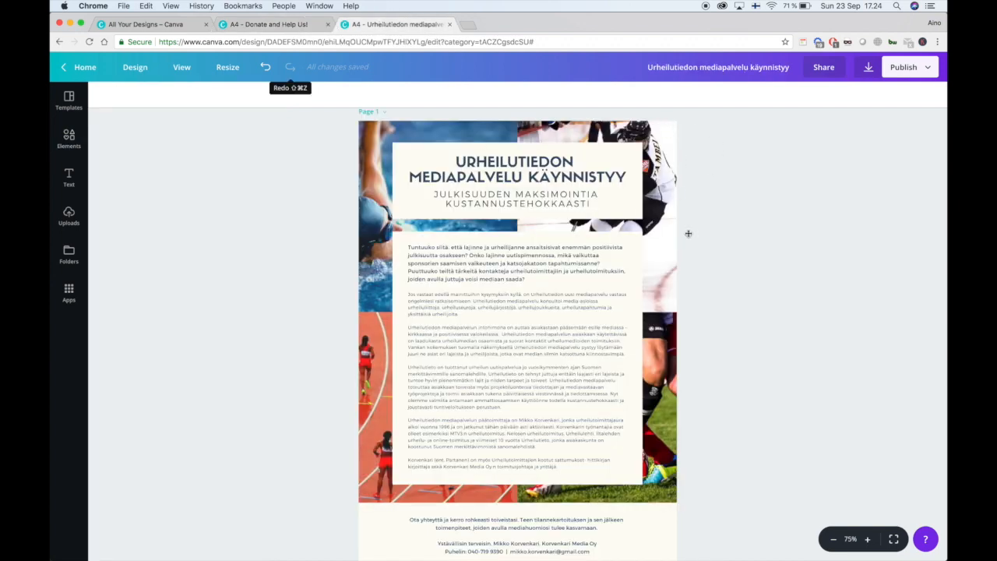
{"action": "left_click", "coordinate": [254, 26]}
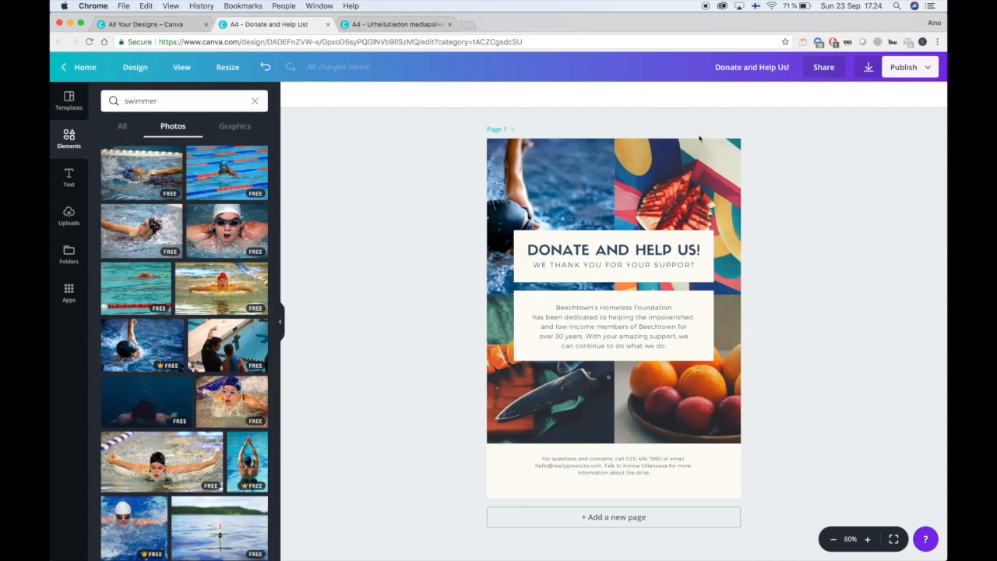
{"action": "left_click", "coordinate": [688, 157]}
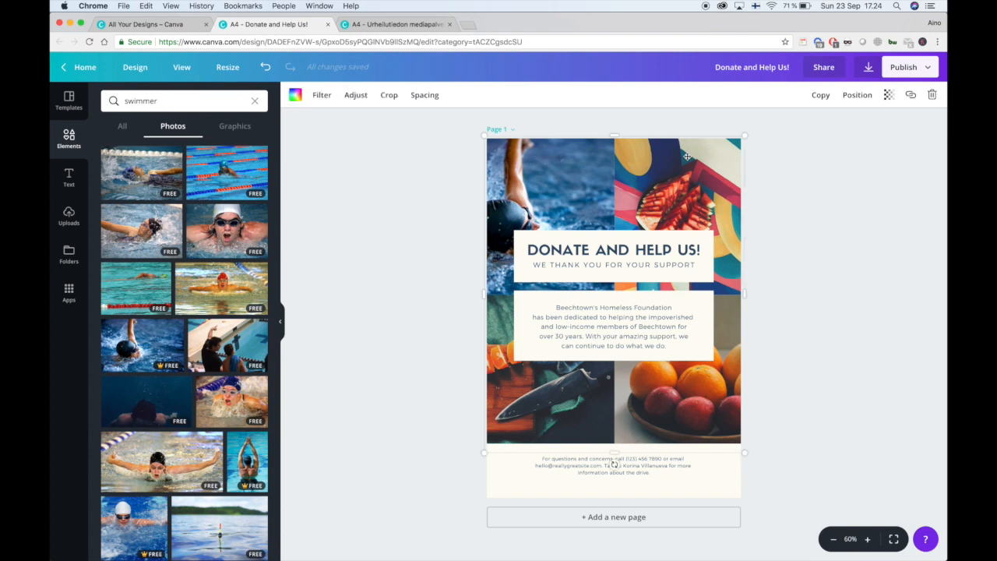
{"action": "key", "text": "Delete"}
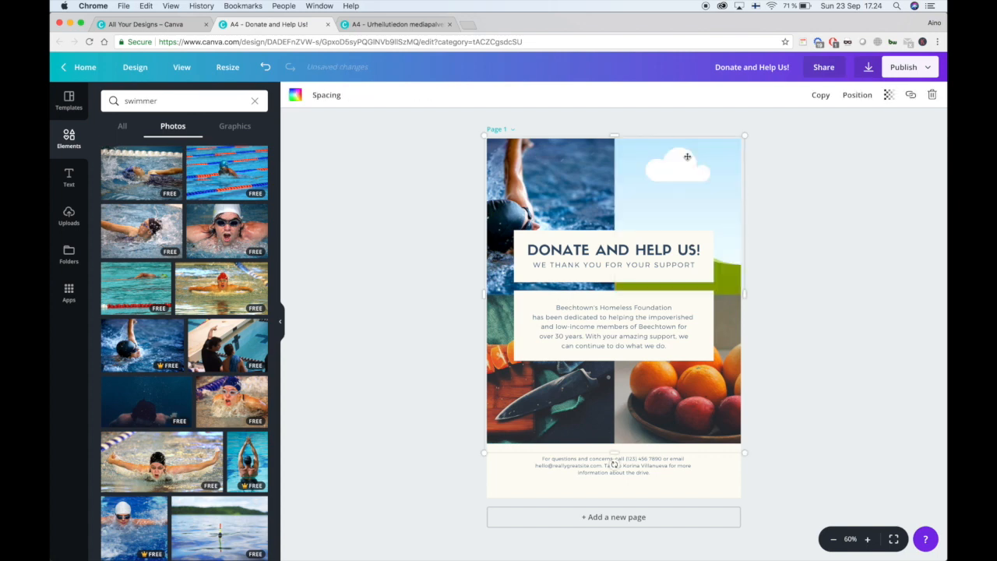
Replace the photo search term with "ice hockey" and run the search
{"action": "left_click", "coordinate": [165, 105]}
{"action": "double_click", "coordinate": [165, 107]}
{"action": "type", "text": "ice hockey"}
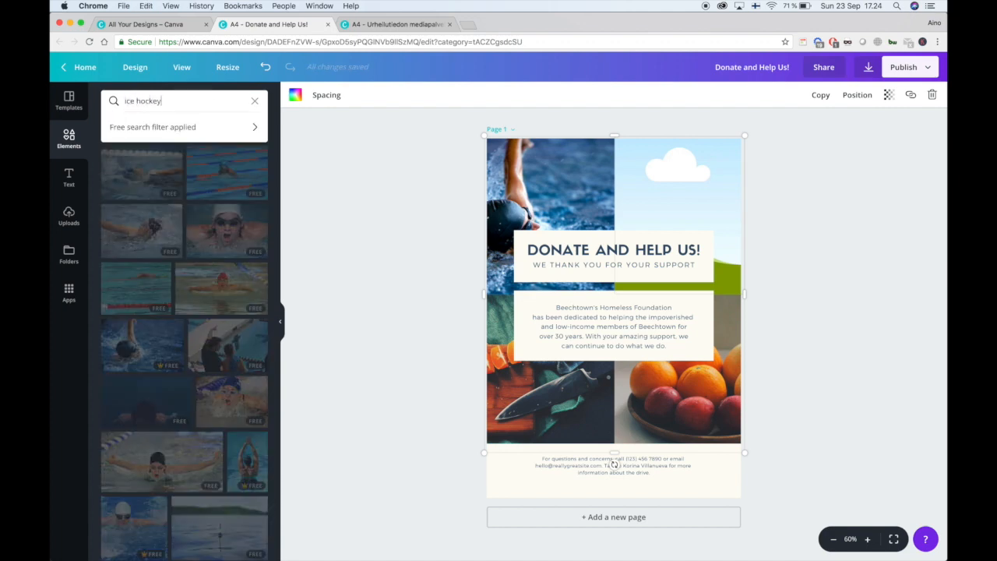
{"action": "key", "text": "Return"}
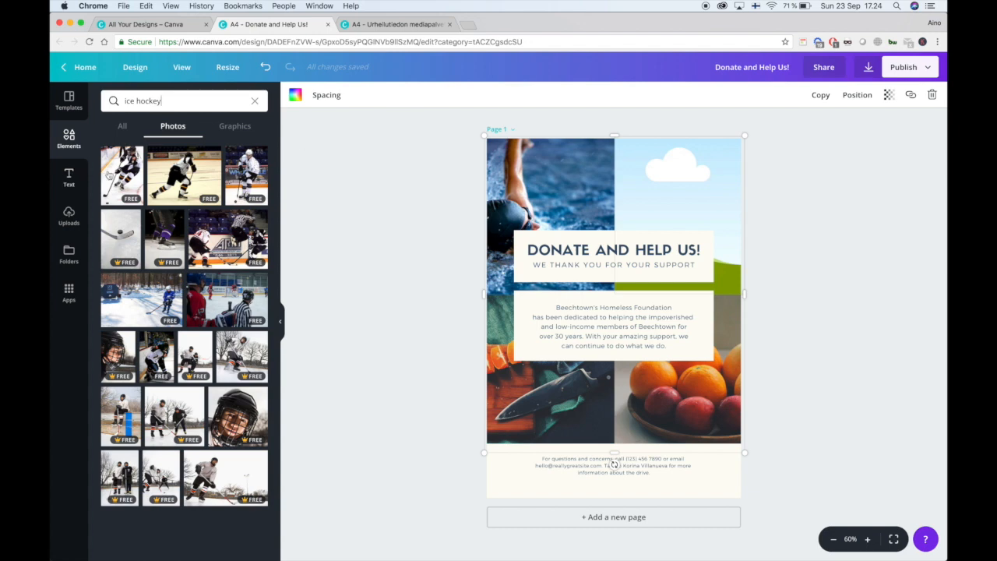
Place the photo of the hockey player in black and white in the empty upper-right grid cell, keeping the swimmer photo in its own cell
{"action": "left_click_drag", "start_coordinate": [122, 173], "coordinate": [491, 193]}
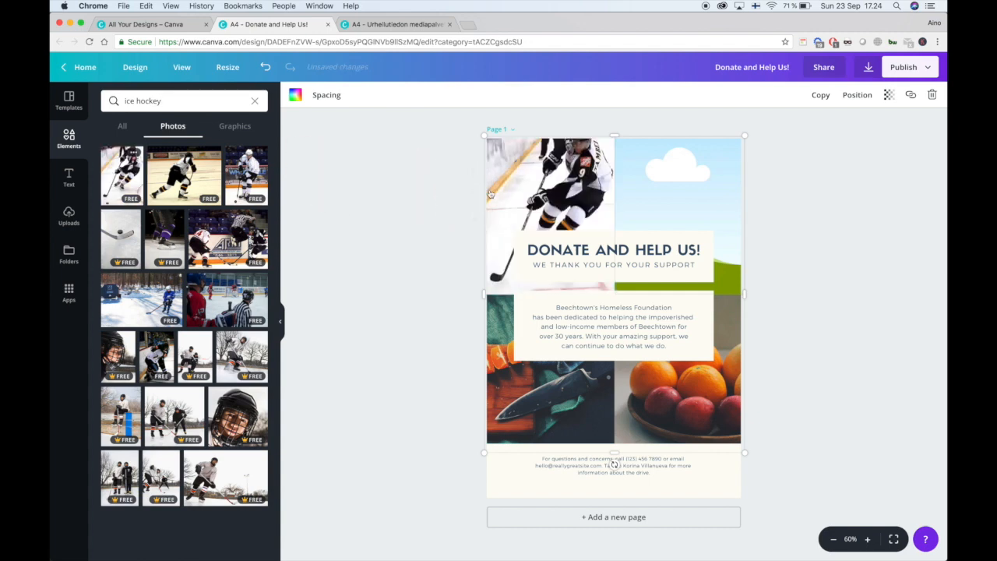
{"action": "key", "text": "ctrl+z"}
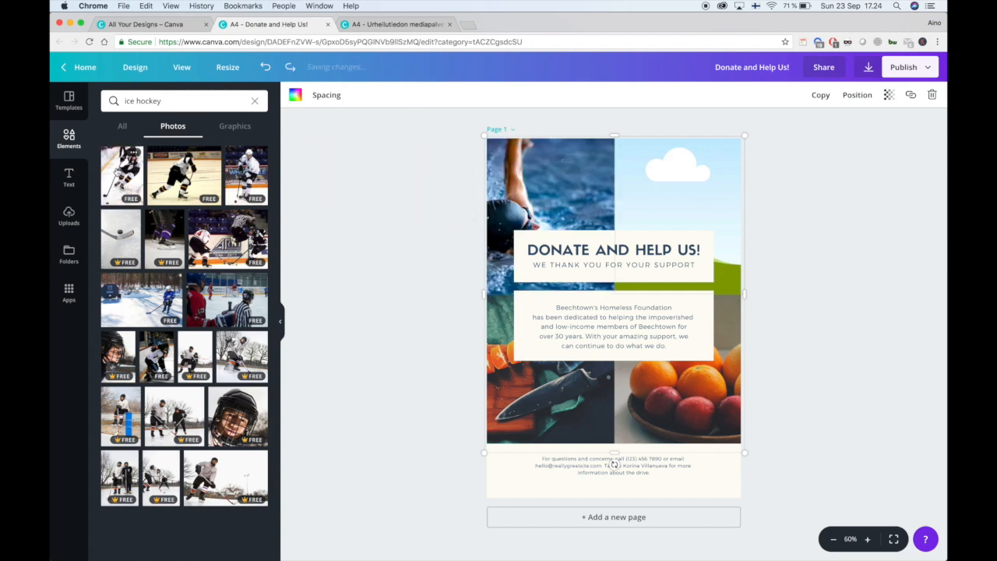
{"action": "left_click_drag", "start_coordinate": [122, 173], "coordinate": [686, 195]}
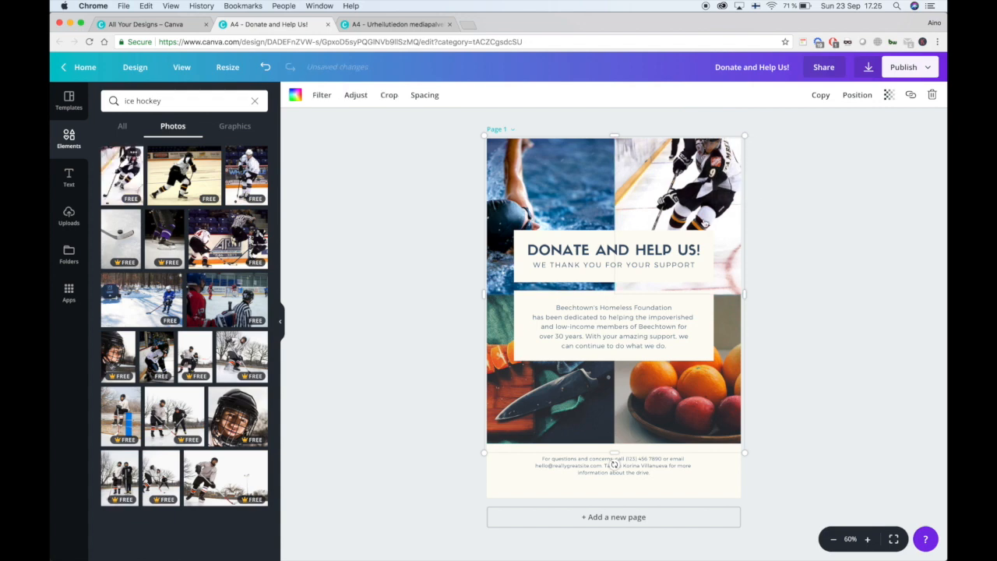
{"action": "left_click", "coordinate": [829, 205]}
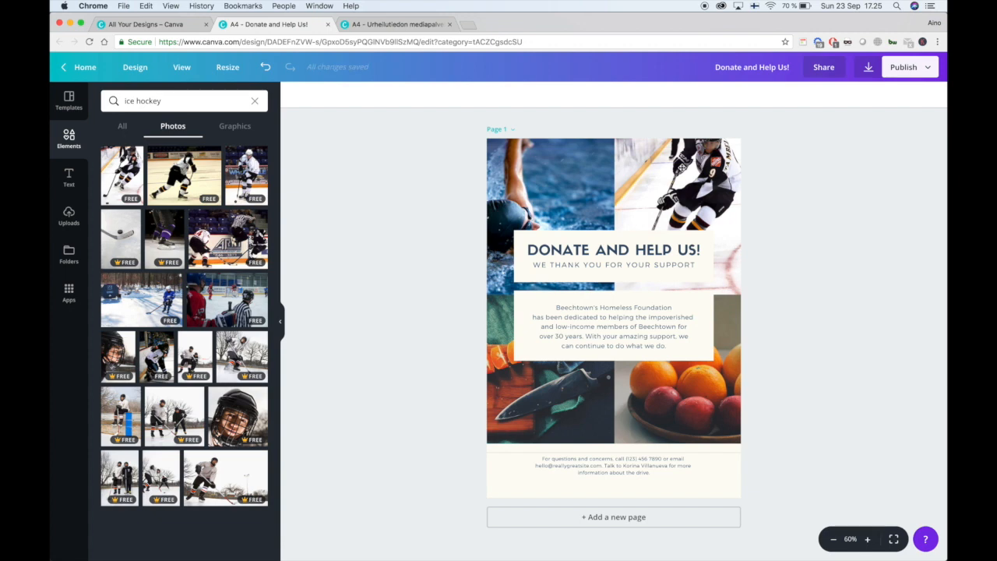
Enlarge the hockey photo within its grid cell and shift it slightly down so the player's head and upper body fill the frame
{"action": "double_click", "coordinate": [678, 185]}
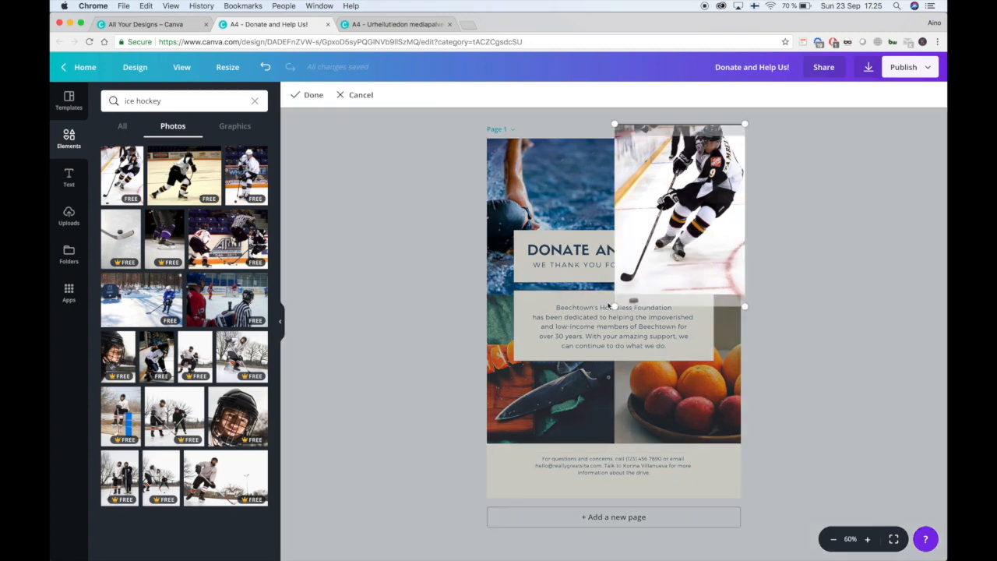
{"action": "left_click_drag", "start_coordinate": [615, 306], "coordinate": [496, 355]}
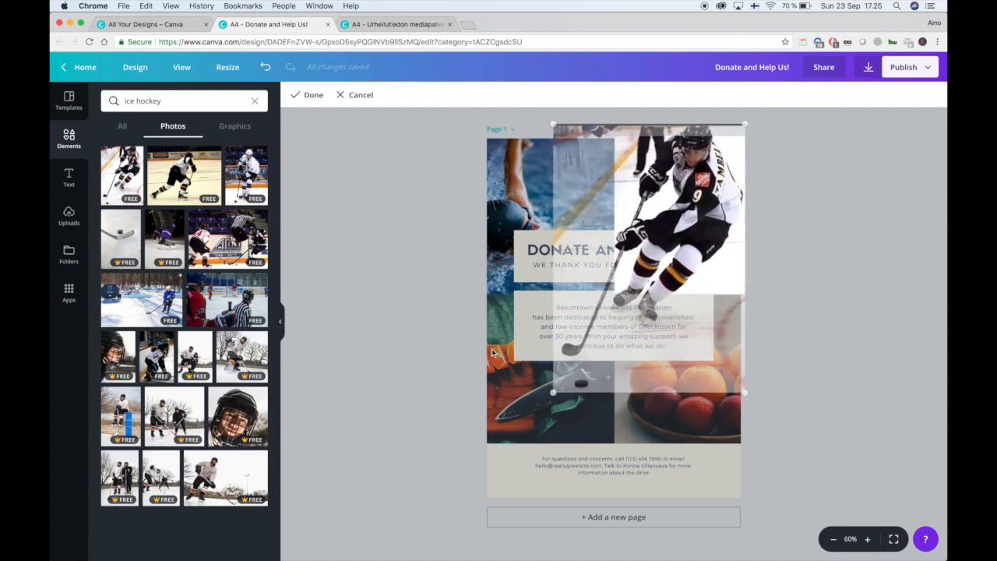
{"action": "left_click_drag", "start_coordinate": [702, 183], "coordinate": [710, 205]}
{"action": "left_click", "coordinate": [463, 277]}
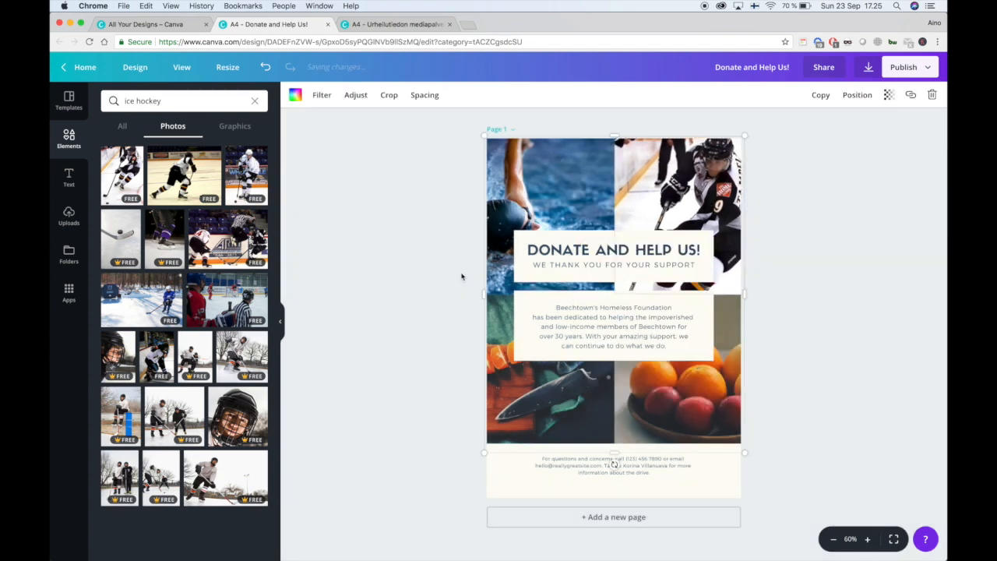
{"action": "left_click", "coordinate": [355, 257]}
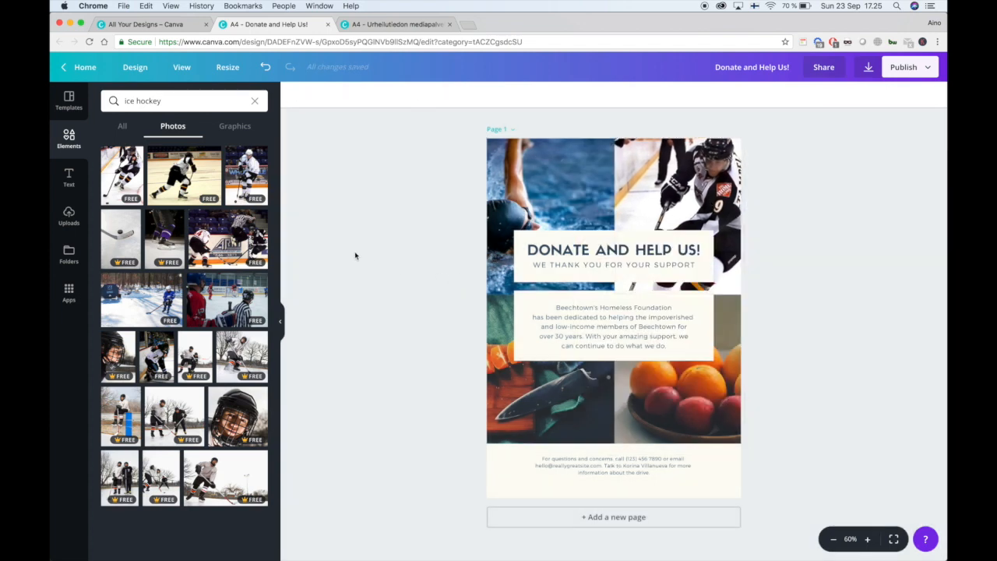
Replace the flyer's headline text with "THIS IS HEADLINE"
{"action": "left_click", "coordinate": [597, 233]}
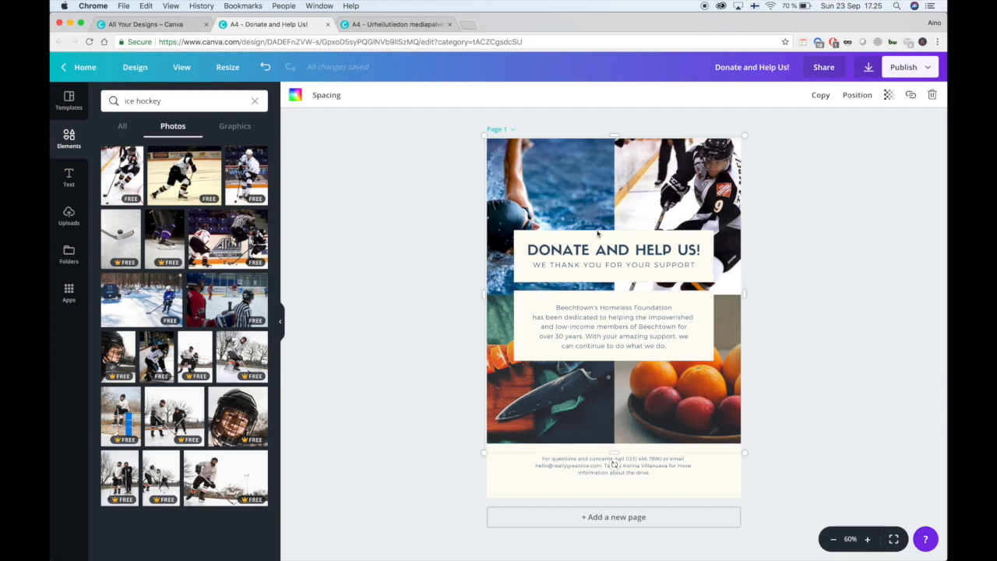
{"action": "left_click", "coordinate": [393, 261]}
{"action": "left_click", "coordinate": [608, 247]}
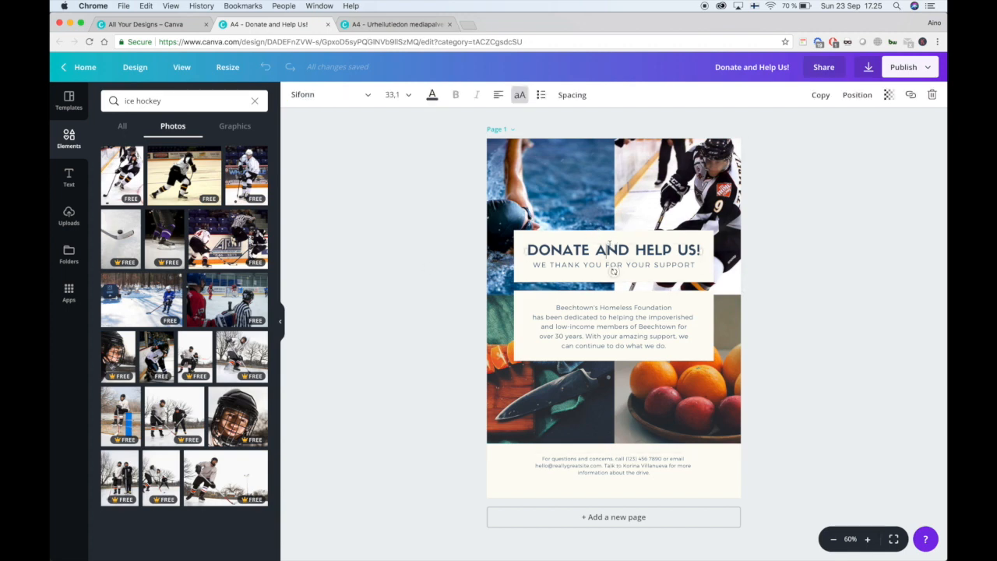
{"action": "left_click", "coordinate": [606, 249]}
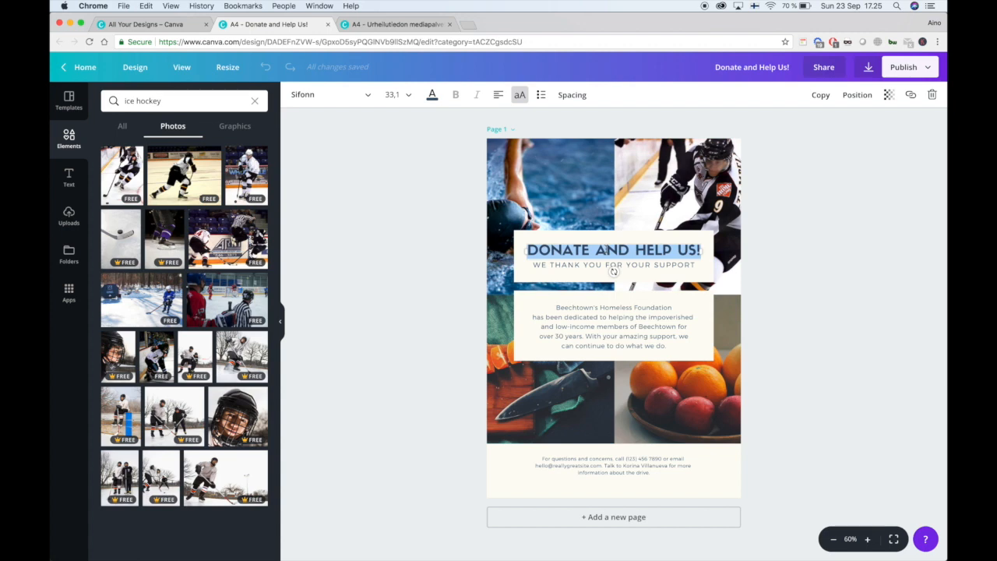
{"action": "type", "text": "THIS "}
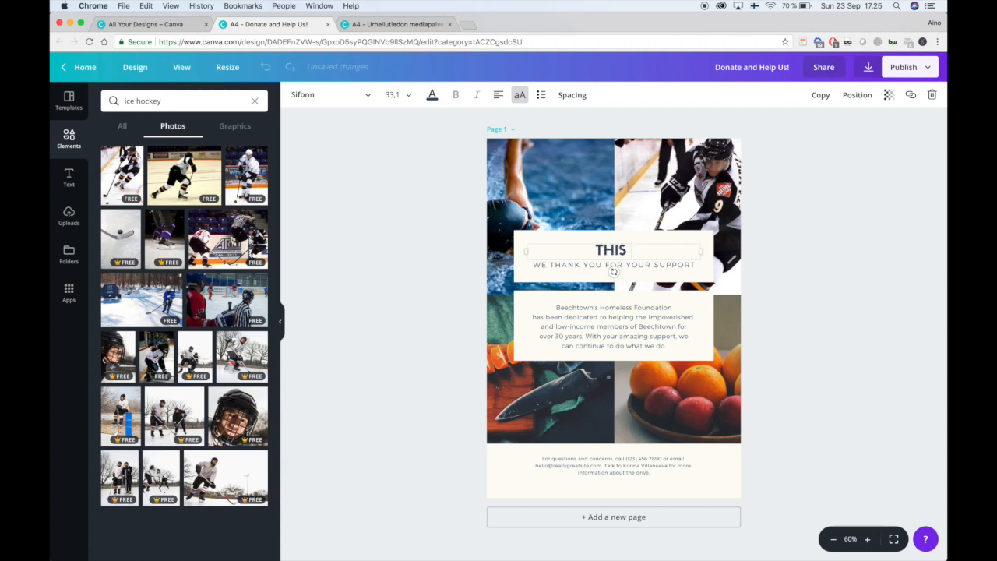
{"action": "type", "text": "IS HEADLINE"}
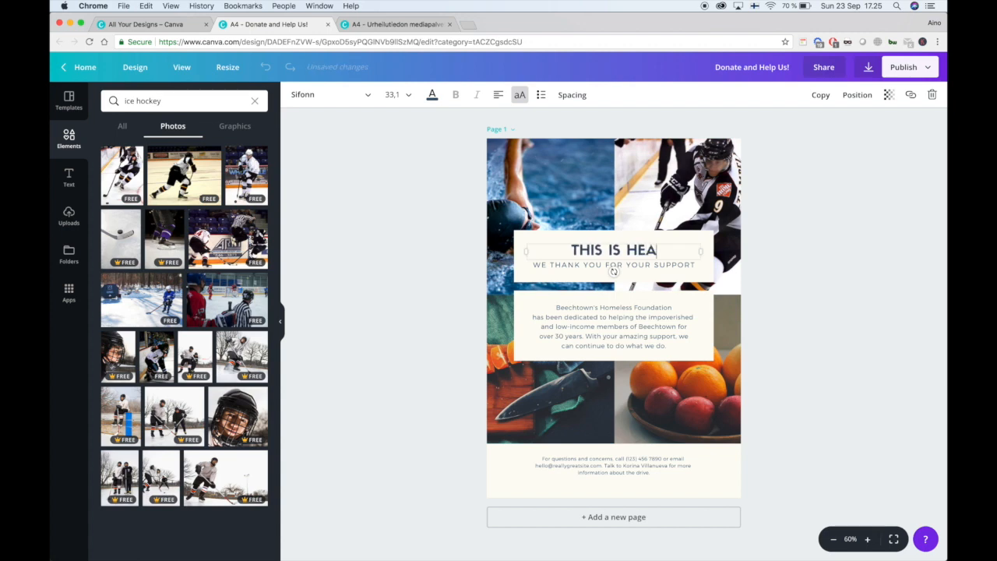
{"action": "left_click", "coordinate": [351, 250]}
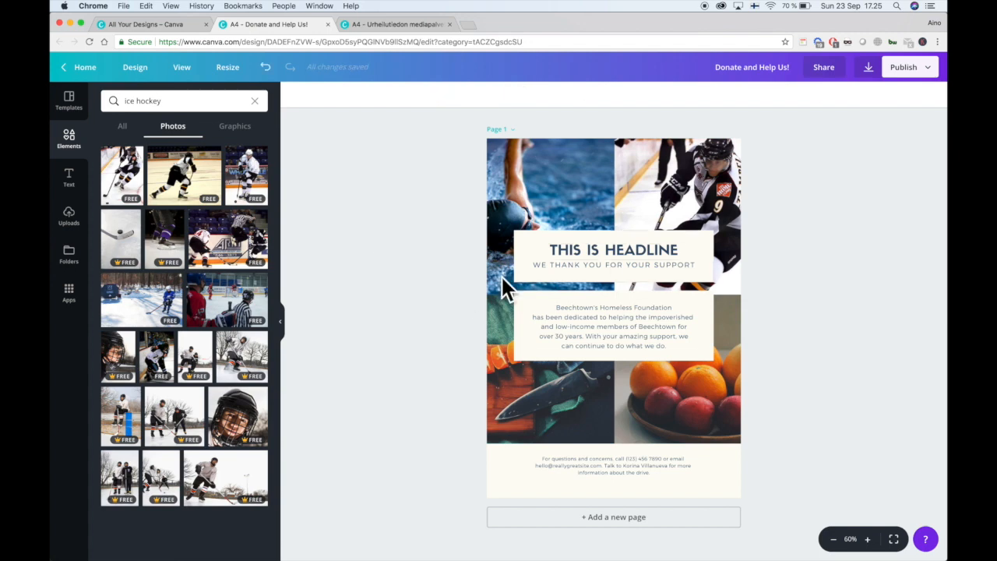
Replace the subtitle under the headline with "THIS IS YOUR SUBTITLE"
{"action": "double_click", "coordinate": [561, 265]}
{"action": "type", "text": "THIS IS YOU"}
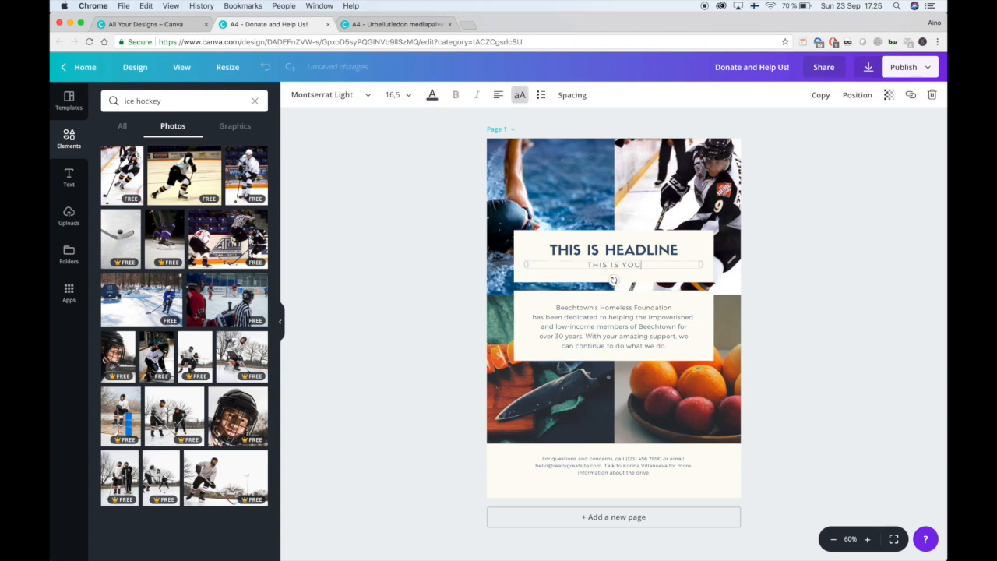
{"action": "type", "text": "R SUBTITLE"}
{"action": "left_click", "coordinate": [363, 319]}
Examine the body text and footer of the example flyer, and return to the flyer being edited
{"action": "left_click", "coordinate": [615, 336]}
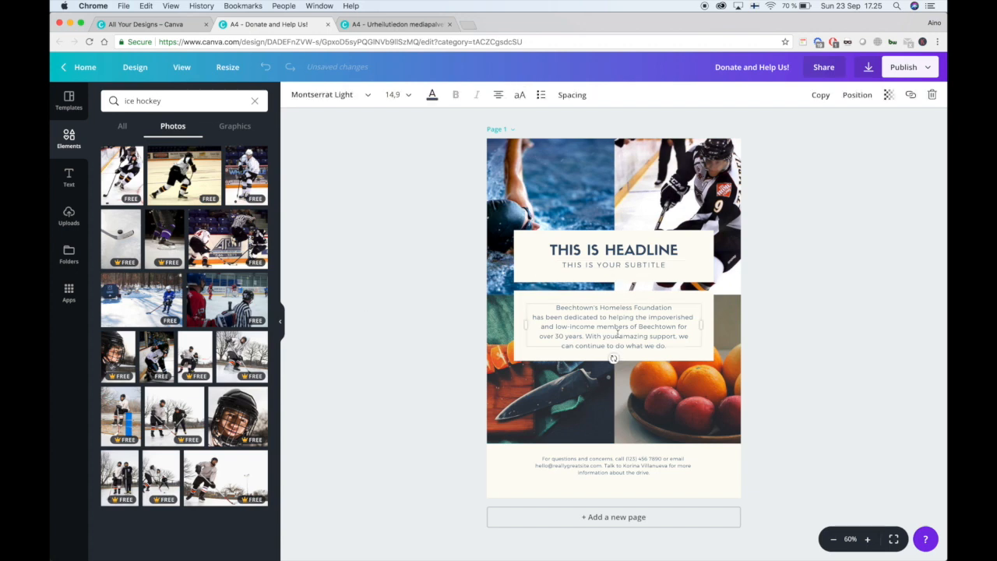
{"action": "left_click", "coordinate": [389, 24]}
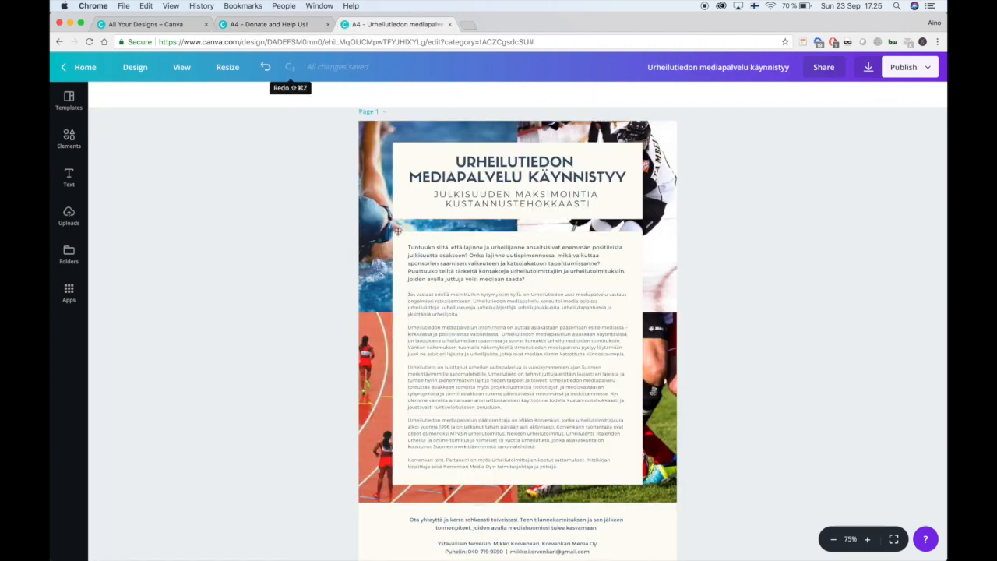
{"action": "scroll", "coordinate": [410, 356], "scroll_direction": "down", "scroll_amount": 2}
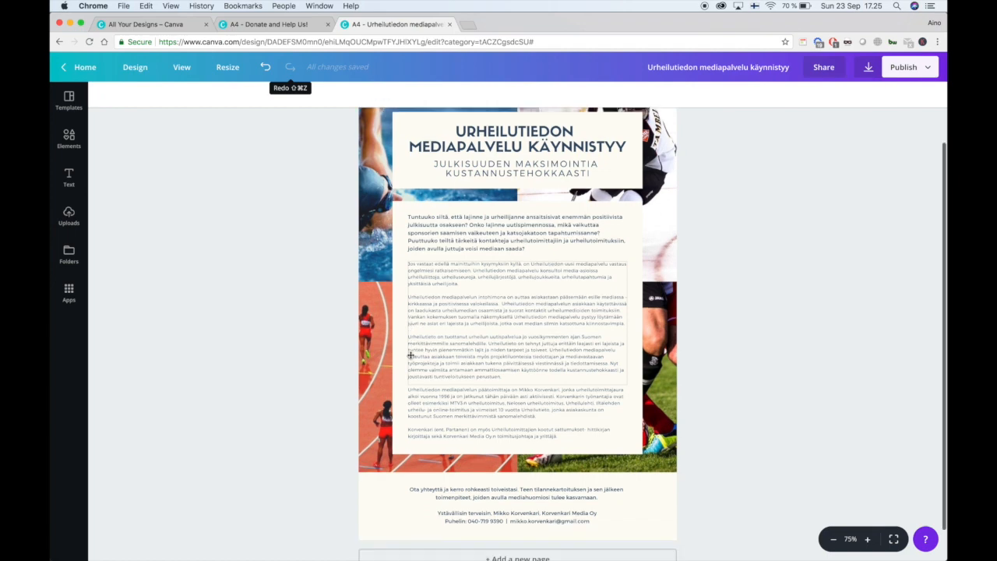
{"action": "scroll", "coordinate": [305, 296], "scroll_direction": "down", "scroll_amount": 2}
{"action": "scroll", "coordinate": [304, 297], "scroll_direction": "up", "scroll_amount": 3}
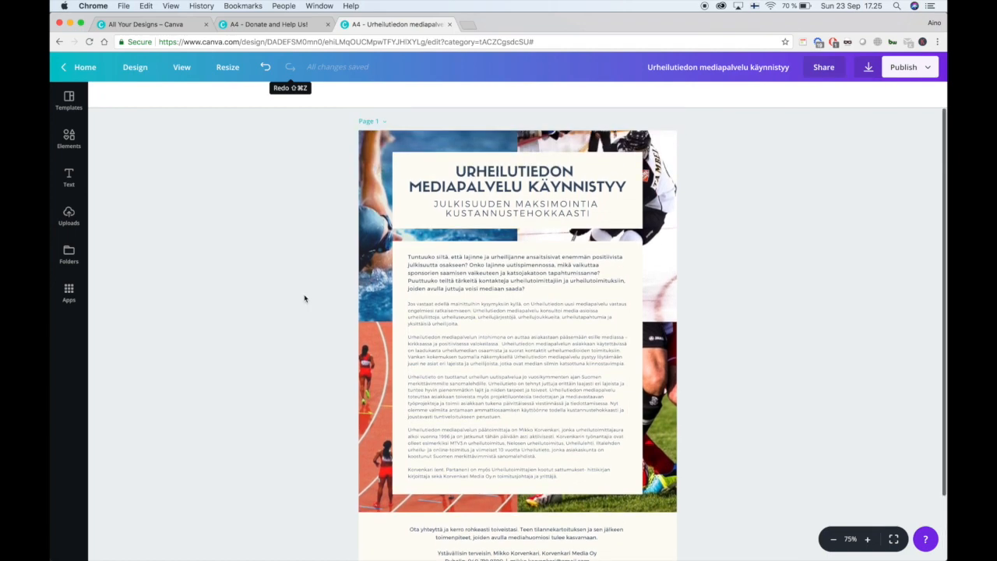
{"action": "left_click", "coordinate": [290, 25]}
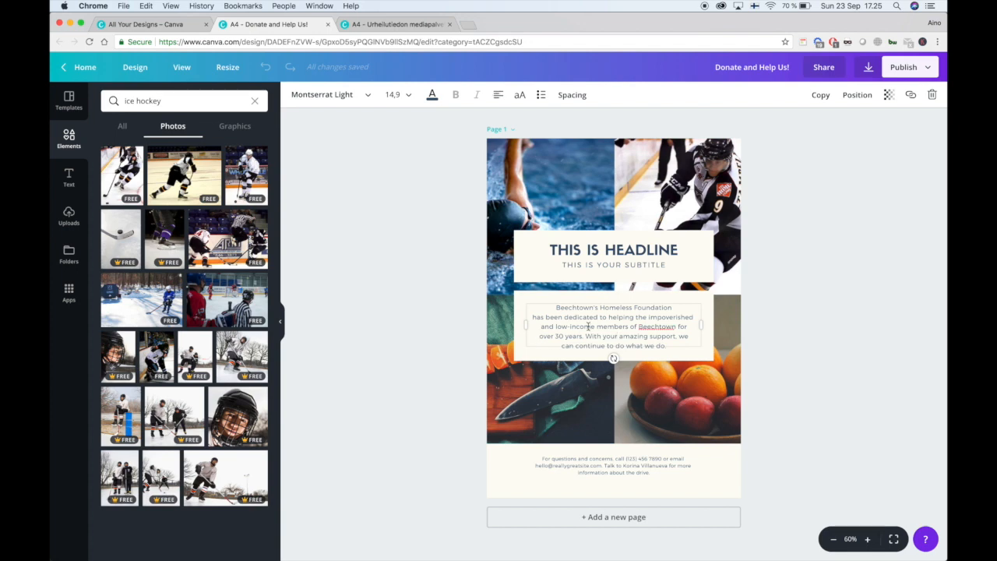
Set the font size of the body paragraph in the lower text box to 12
{"action": "triple_click", "coordinate": [589, 326]}
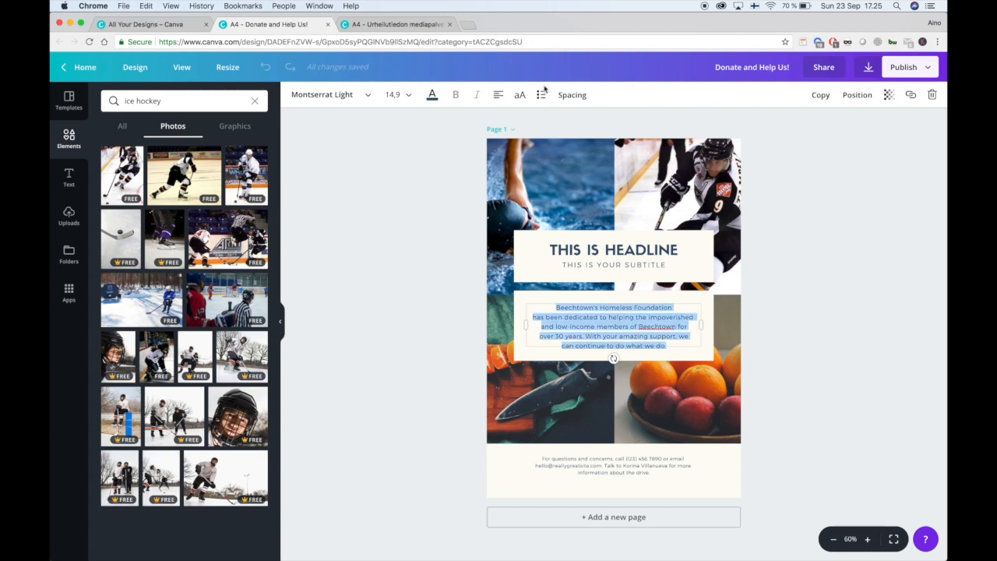
{"action": "left_click", "coordinate": [576, 95]}
{"action": "left_click", "coordinate": [416, 135]}
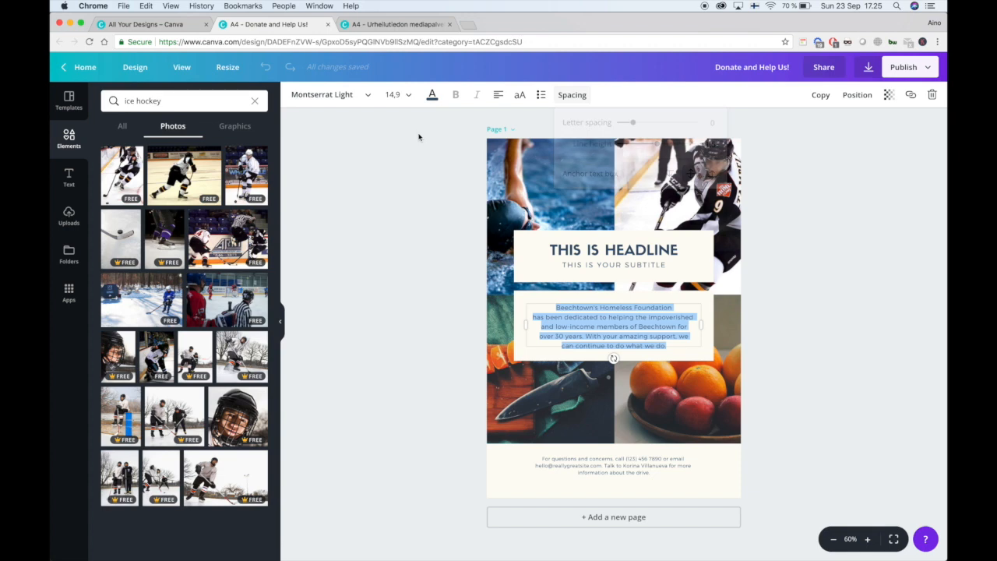
{"action": "left_click", "coordinate": [413, 113]}
{"action": "left_click", "coordinate": [554, 327]}
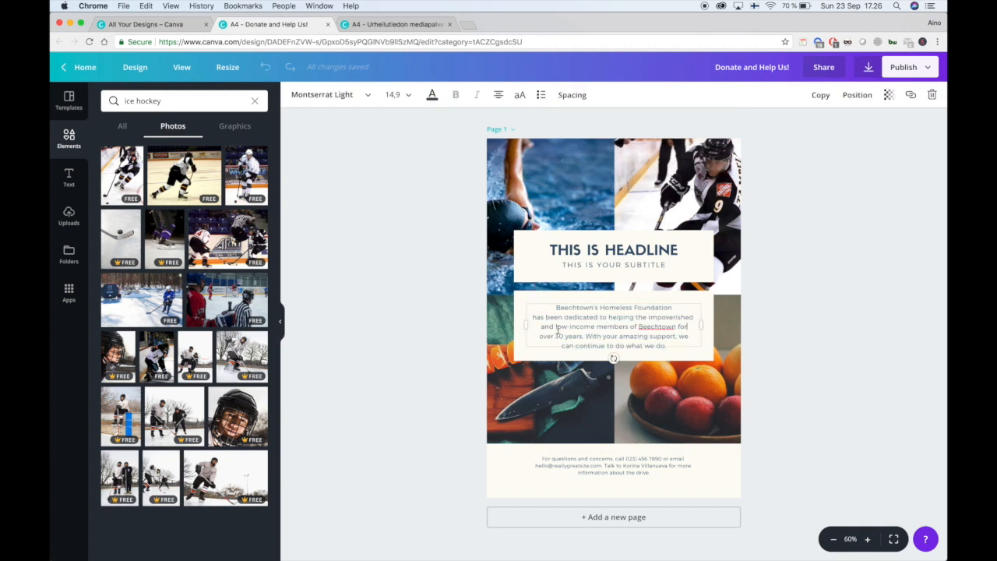
{"action": "triple_click", "coordinate": [552, 327]}
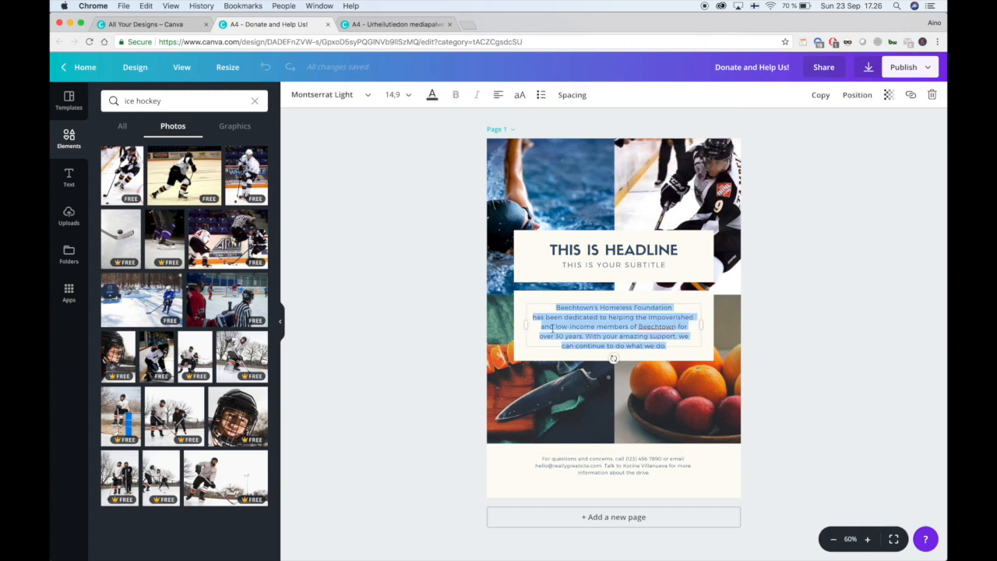
{"action": "left_click", "coordinate": [409, 97]}
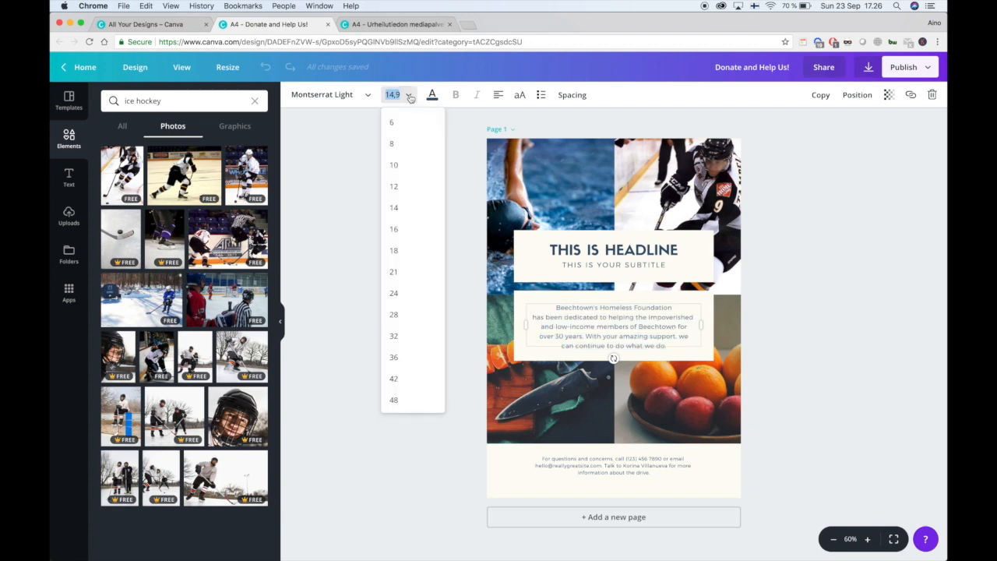
{"action": "left_click", "coordinate": [410, 187]}
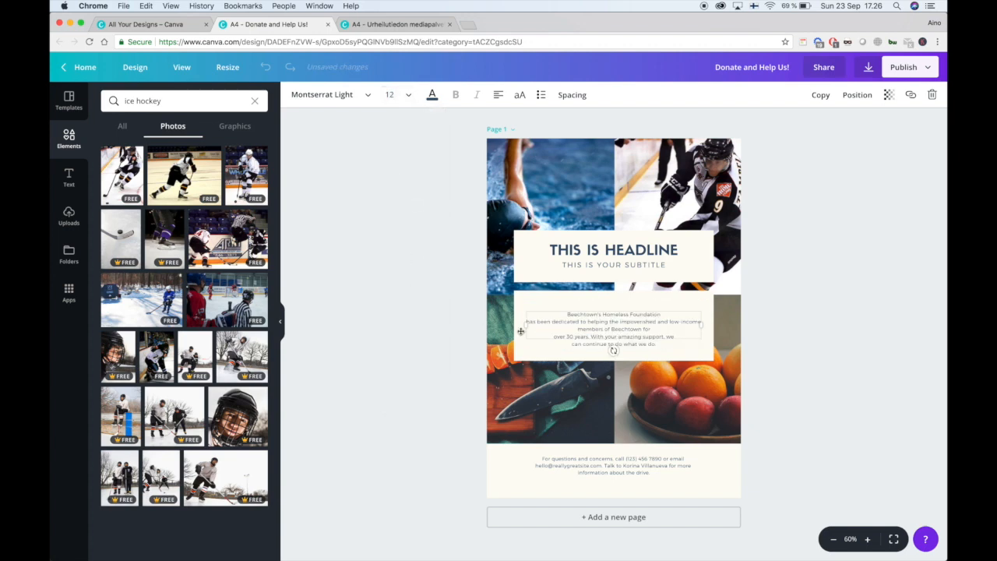
Set the body paragraph's font size to 16, with letter spacing -8 and line height 1,82
{"action": "left_click", "coordinate": [393, 95]}
{"action": "left_click", "coordinate": [401, 228]}
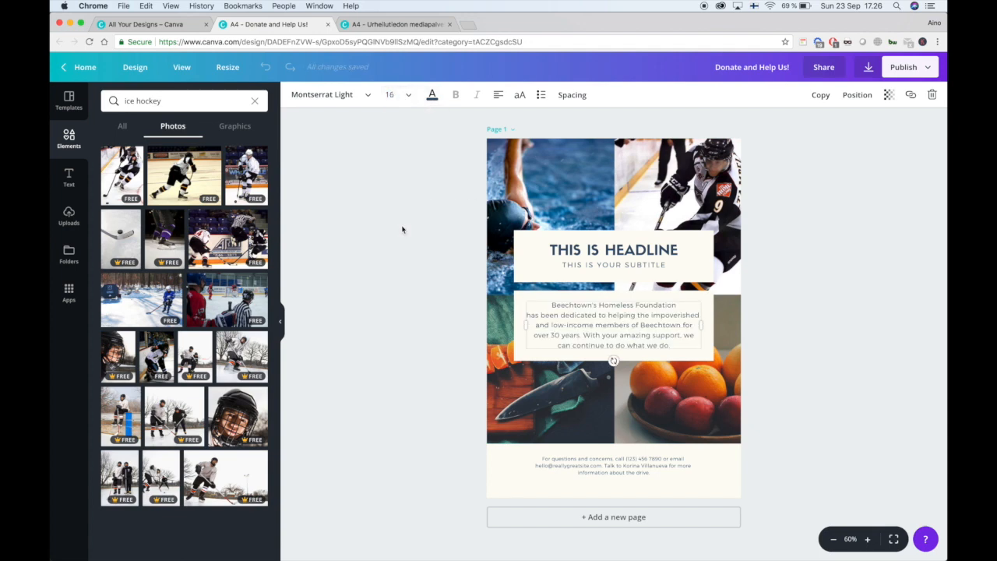
{"action": "left_click", "coordinate": [572, 95]}
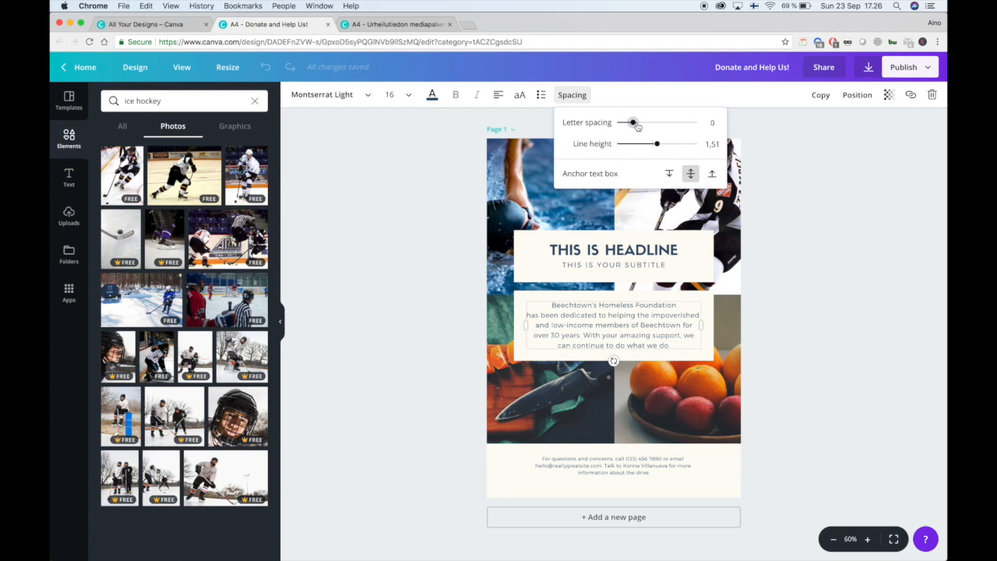
{"action": "left_click_drag", "start_coordinate": [639, 124], "coordinate": [670, 144]}
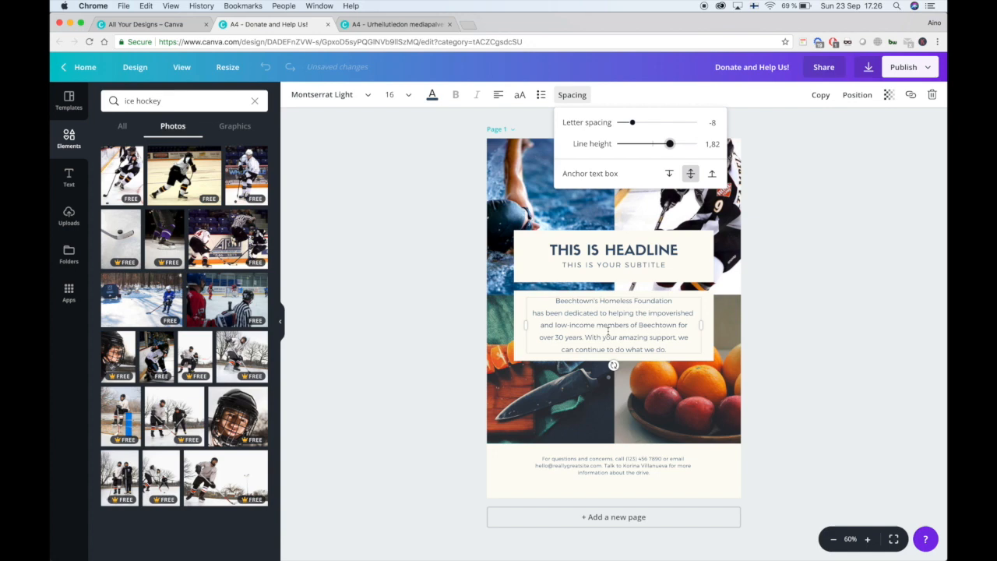
Try to paste a copy of the body paragraph directly after its own text in the same text box
{"action": "left_click", "coordinate": [608, 331]}
{"action": "key", "text": "super+a"}
{"action": "key", "text": "super+c"}
{"action": "key", "text": "Right"}
{"action": "key", "text": "super+v"}
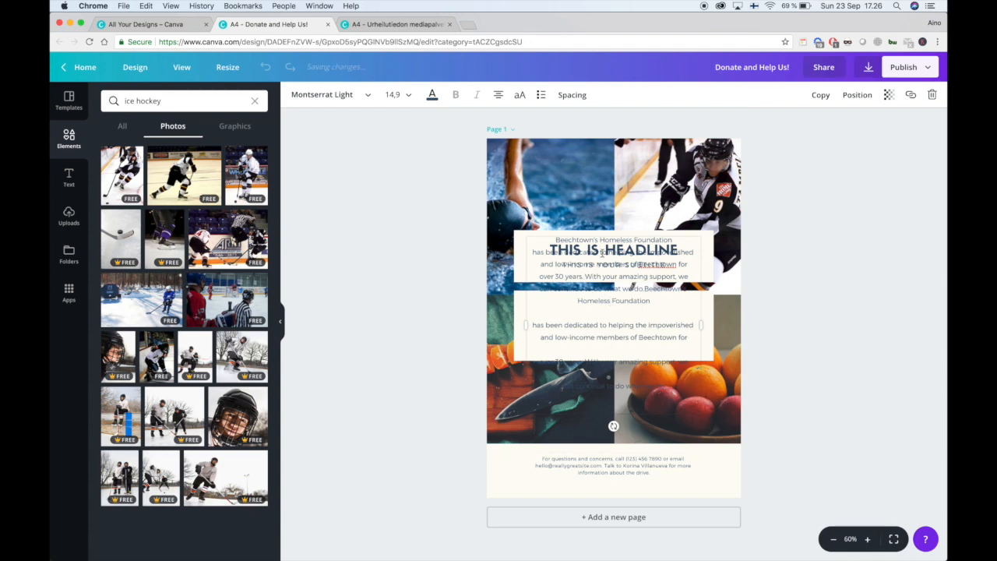
{"action": "key", "text": "super+z"}
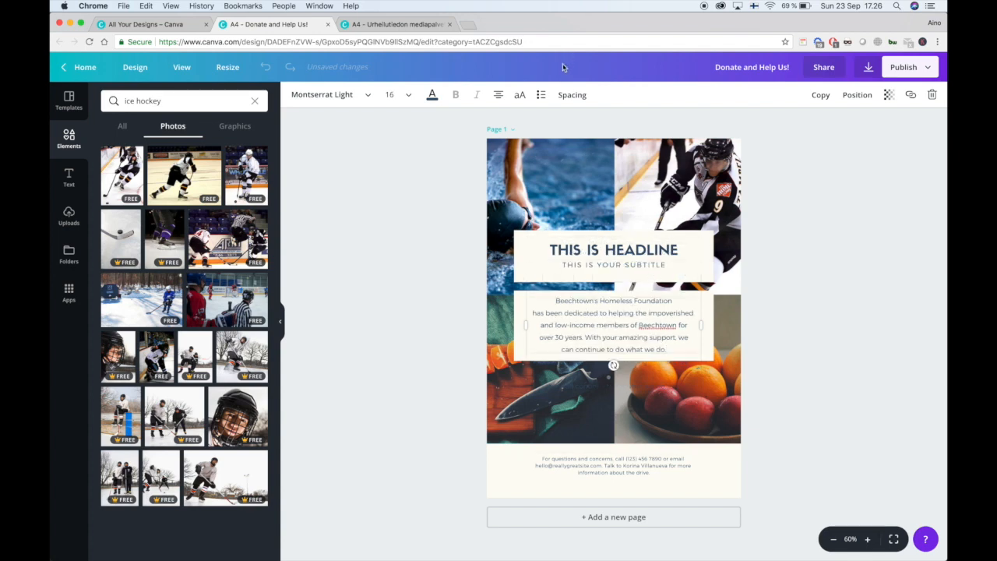
Anchor the body paragraph's text box at its top and paste a copy of the paragraph on a new line below it
{"action": "left_click", "coordinate": [572, 94]}
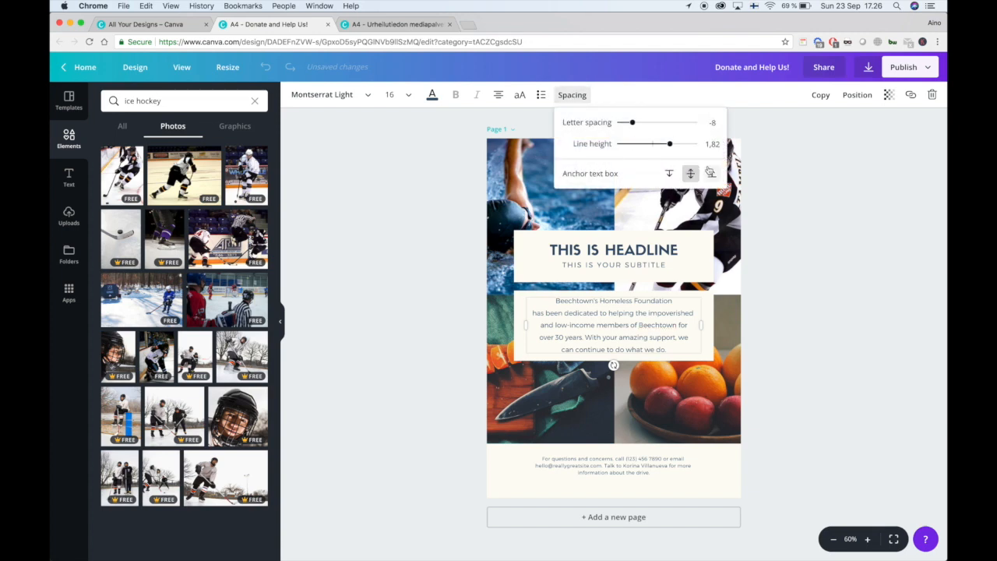
{"action": "left_click", "coordinate": [670, 175]}
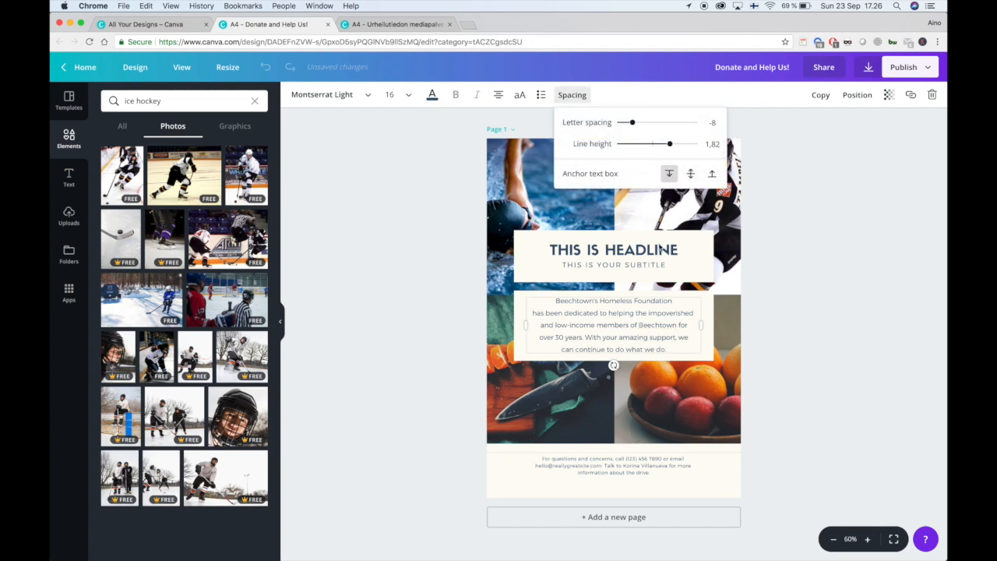
{"action": "left_click", "coordinate": [679, 349]}
{"action": "key", "text": "super+a"}
{"action": "key", "text": "super+c"}
{"action": "key", "text": "Right"}
{"action": "key", "text": "Return"}
{"action": "key", "text": "super+v"}
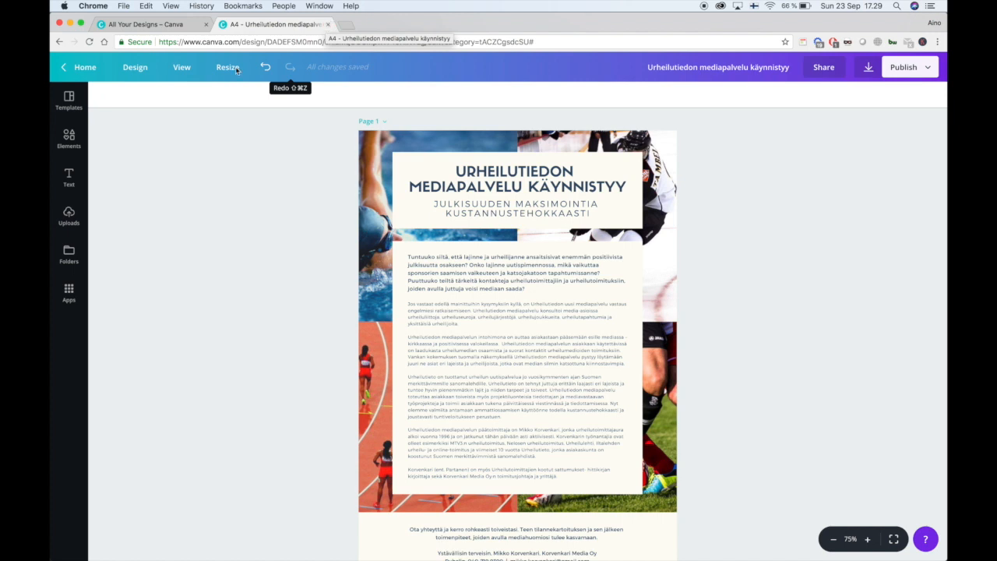
Download the finished example flyer as a PDF Standard file and dismiss the print-ordering offer
{"action": "scroll", "coordinate": [204, 212], "scroll_direction": "down", "scroll_amount": 1}
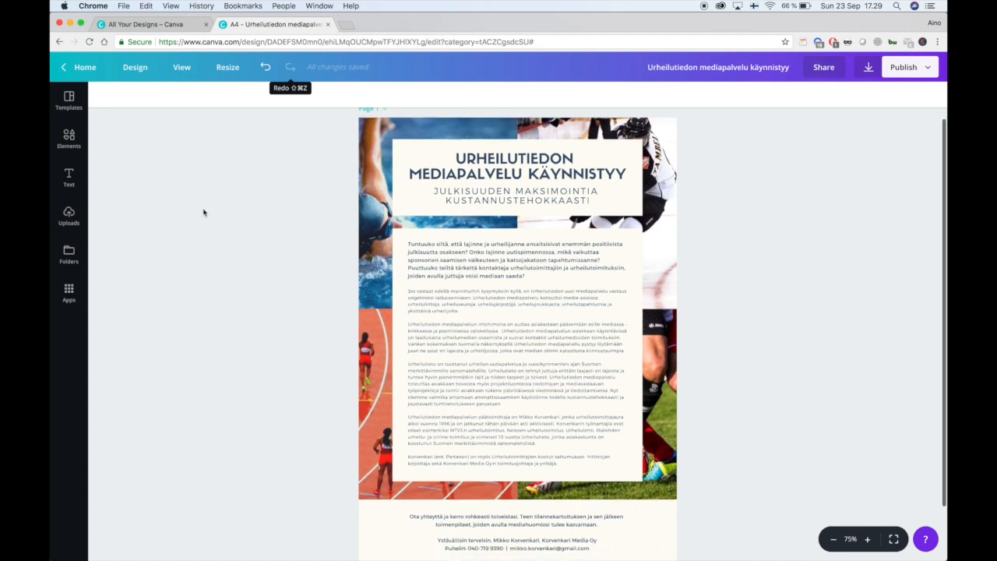
{"action": "scroll", "coordinate": [299, 395], "scroll_direction": "down", "scroll_amount": 5}
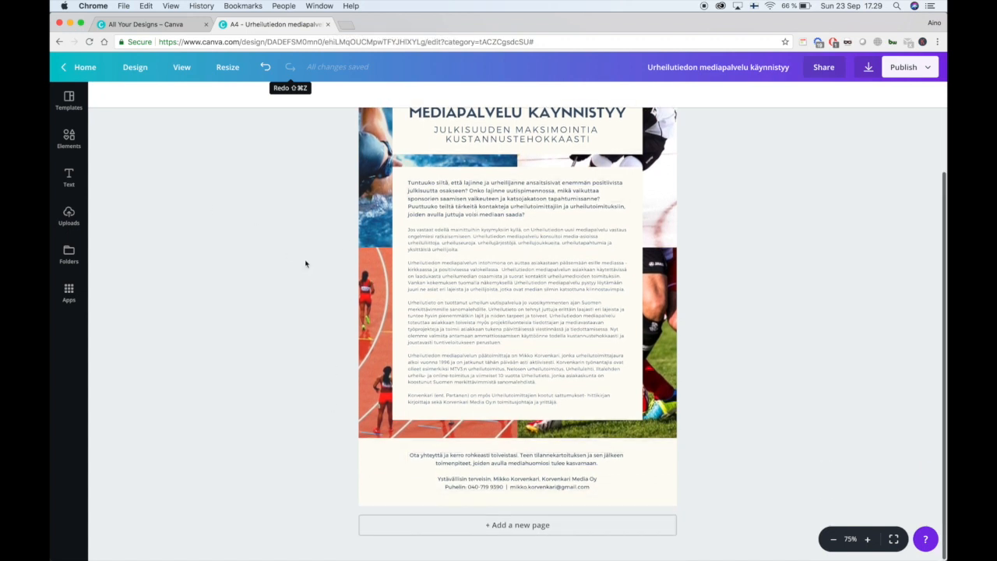
{"action": "scroll", "coordinate": [281, 273], "scroll_direction": "up", "scroll_amount": 5}
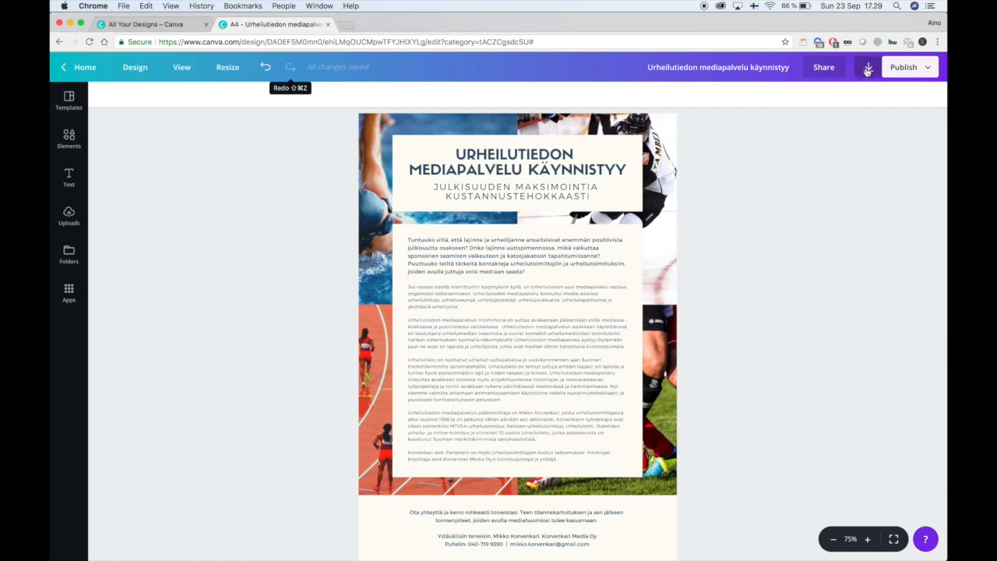
{"action": "left_click", "coordinate": [868, 70]}
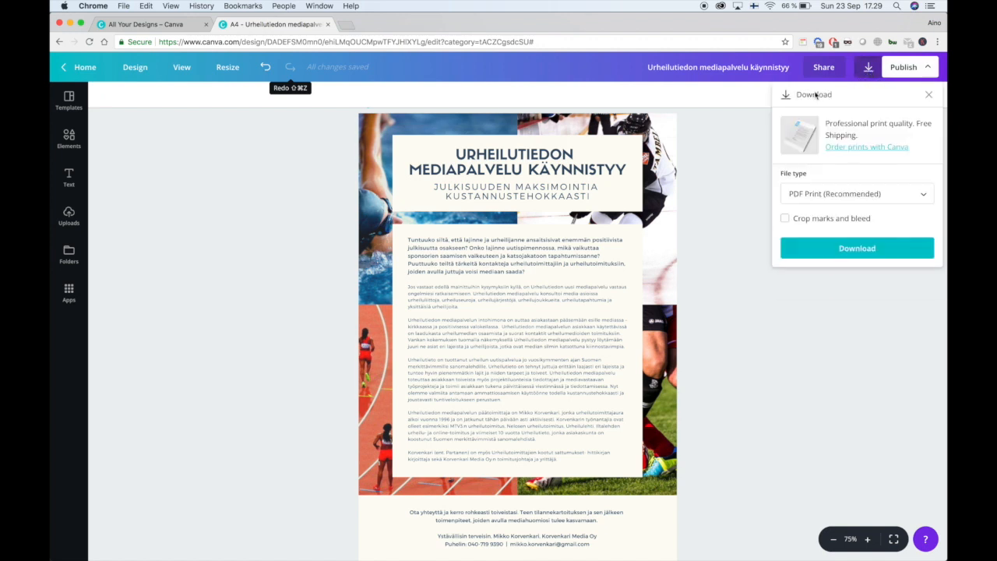
{"action": "left_click", "coordinate": [900, 193]}
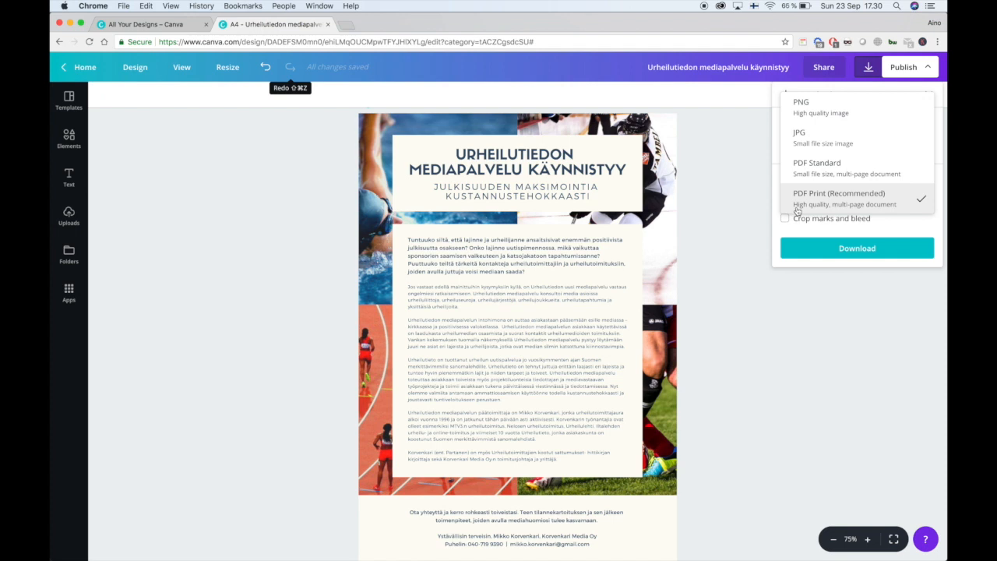
{"action": "left_click", "coordinate": [801, 170]}
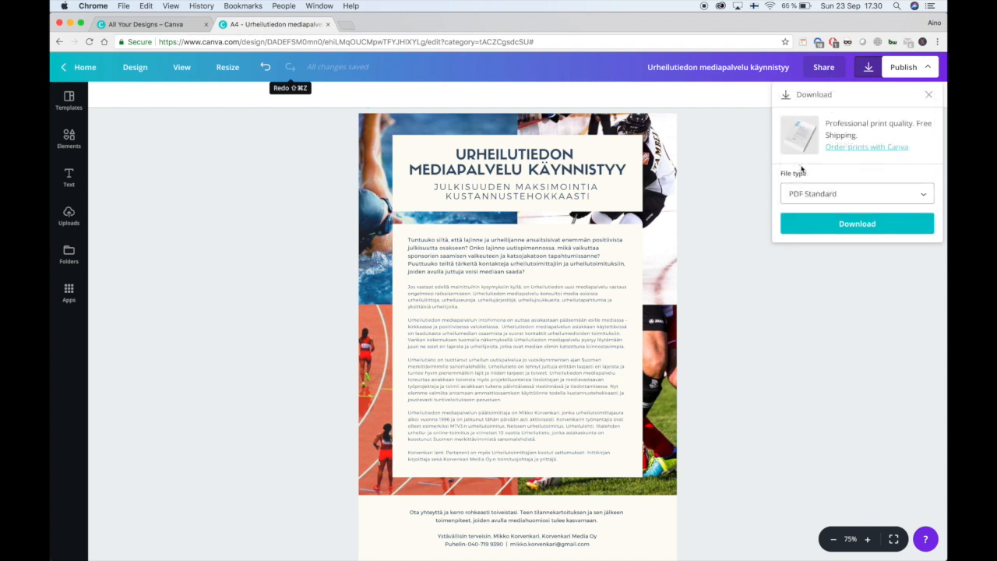
{"action": "left_click", "coordinate": [856, 229]}
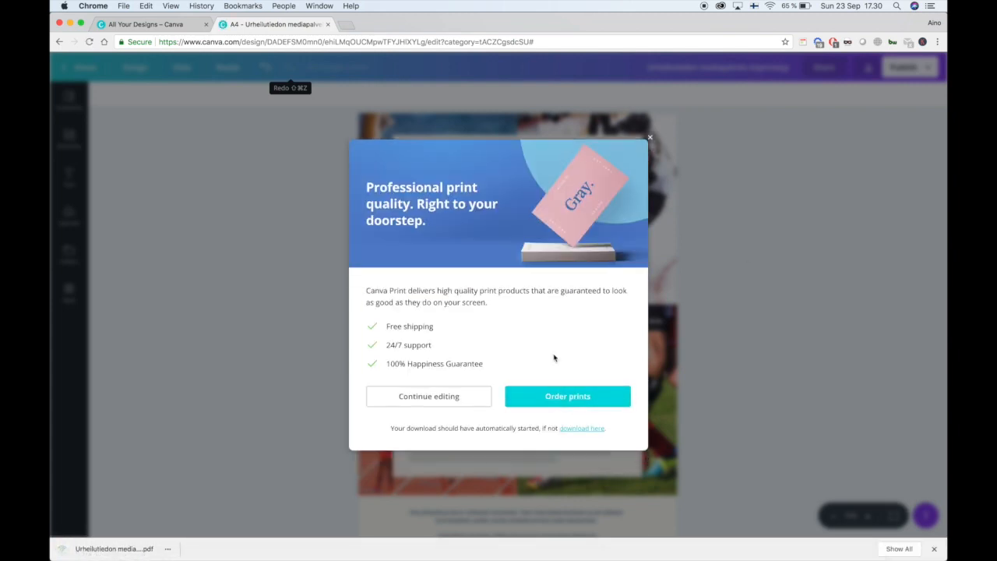
{"action": "left_click", "coordinate": [650, 140]}
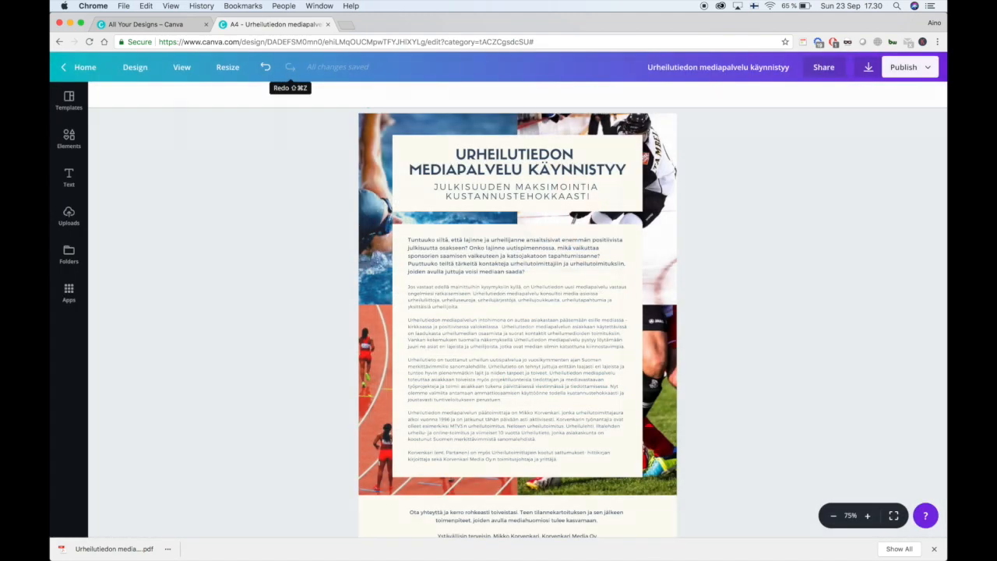
{"action": "mouse_move", "coordinate": [684, 549]}
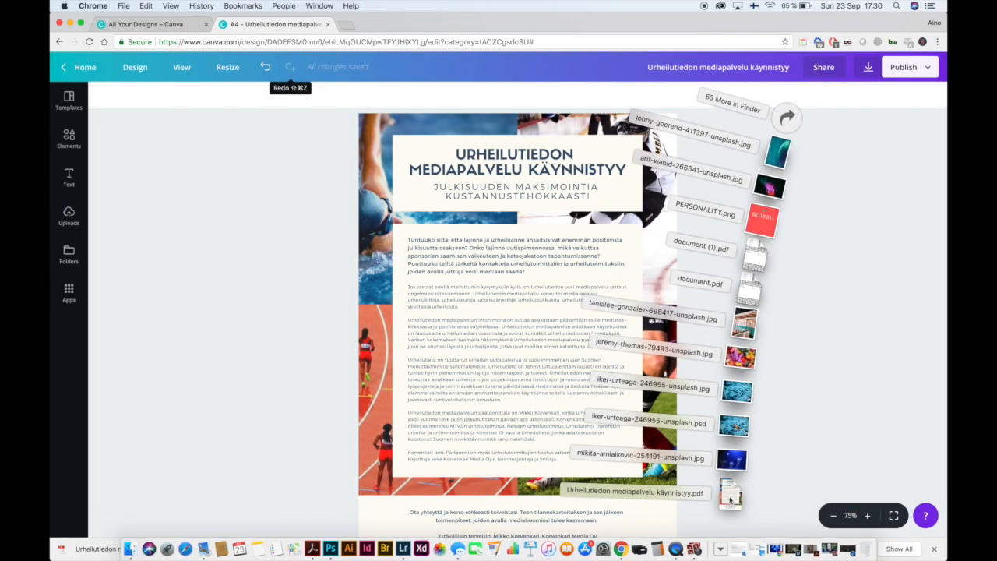
Open the downloaded Urheilutiedon mediapalvelu käynnistyy.pdf in Acrobat Pro DC and close the other open document
{"action": "left_click_drag", "start_coordinate": [730, 499], "coordinate": [311, 548]}
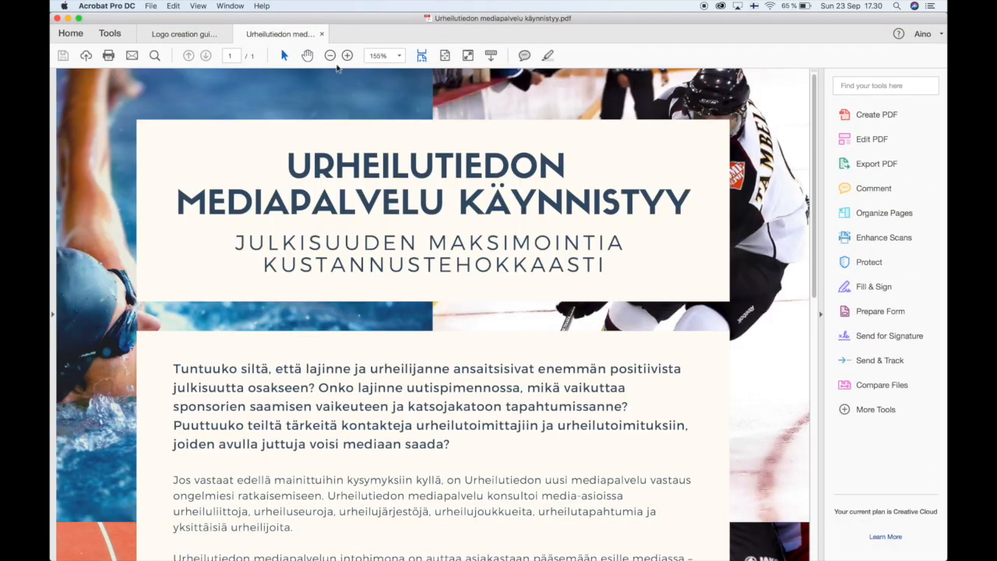
{"action": "left_click", "coordinate": [227, 33]}
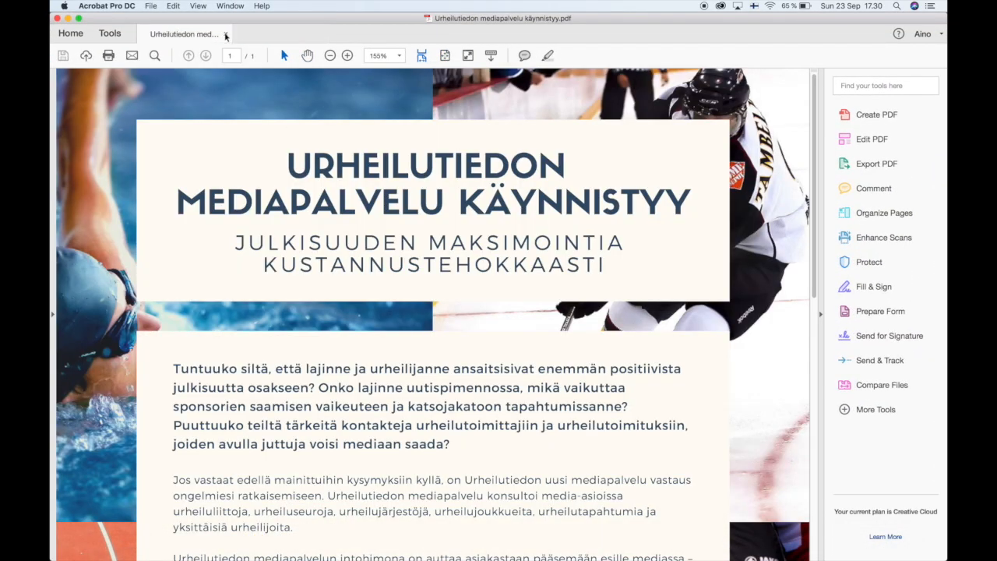
Review the flyer from header to contact details, and display the full page fitted to the window with the tools pane hidden
{"action": "scroll", "coordinate": [92, 388], "scroll_direction": "down", "scroll_amount": 5}
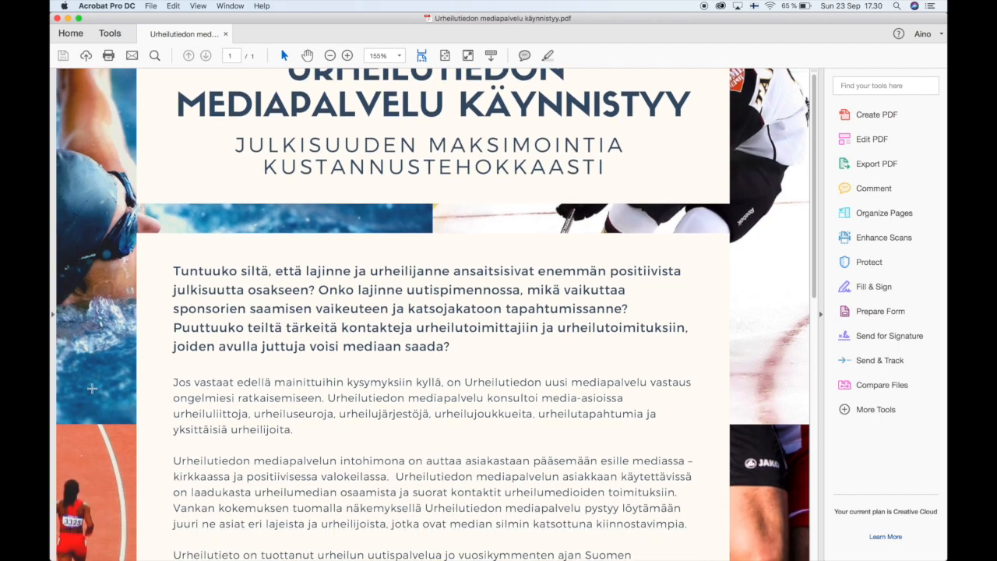
{"action": "scroll", "coordinate": [92, 388], "scroll_direction": "down", "scroll_amount": 9}
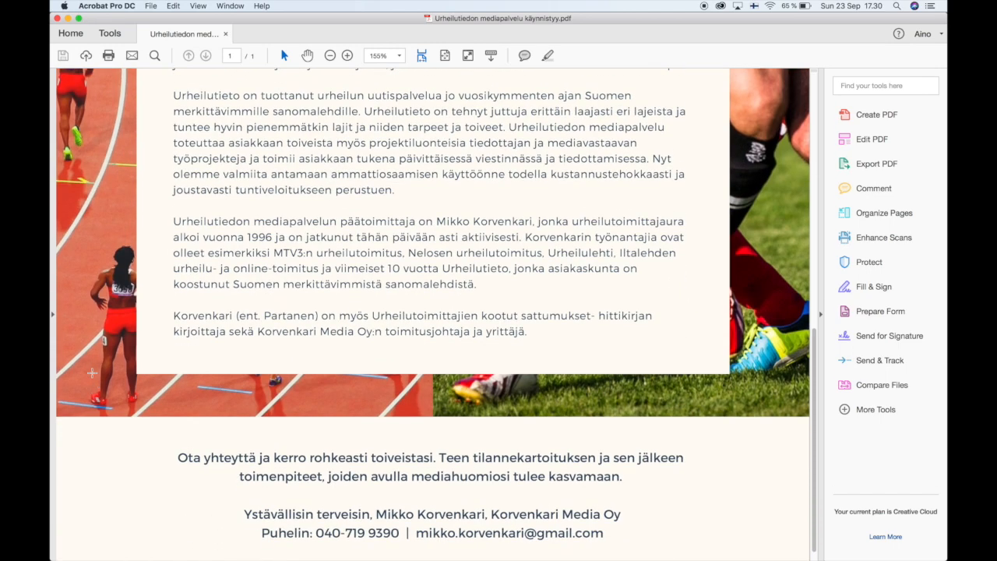
{"action": "scroll", "coordinate": [173, 398], "scroll_direction": "up", "scroll_amount": 18}
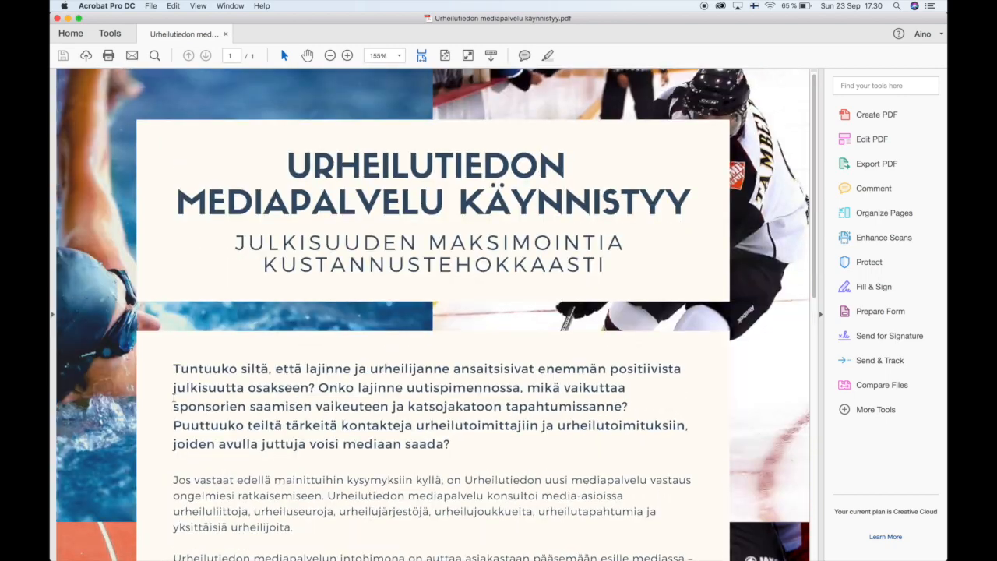
{"action": "left_click", "coordinate": [821, 316]}
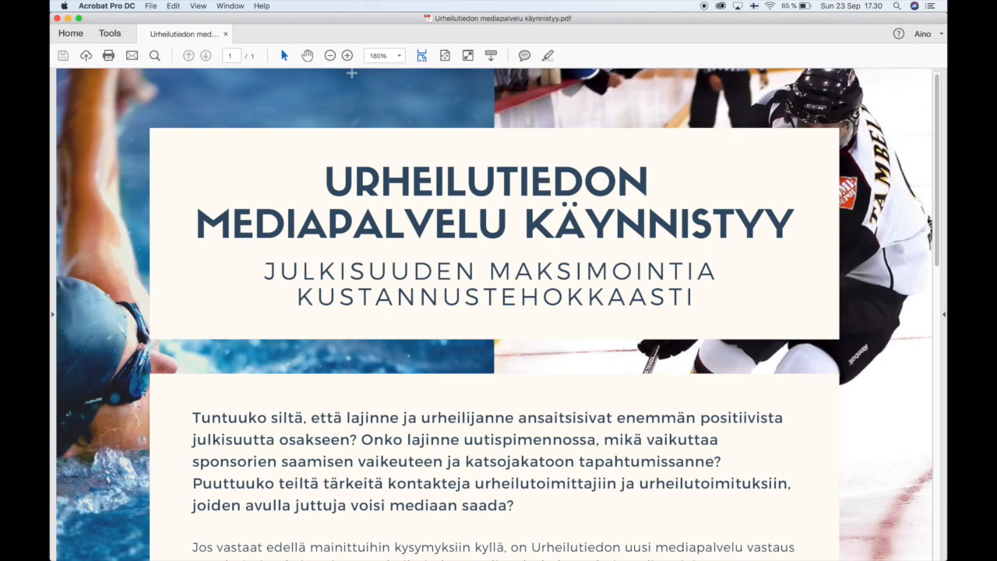
{"action": "left_click", "coordinate": [446, 59]}
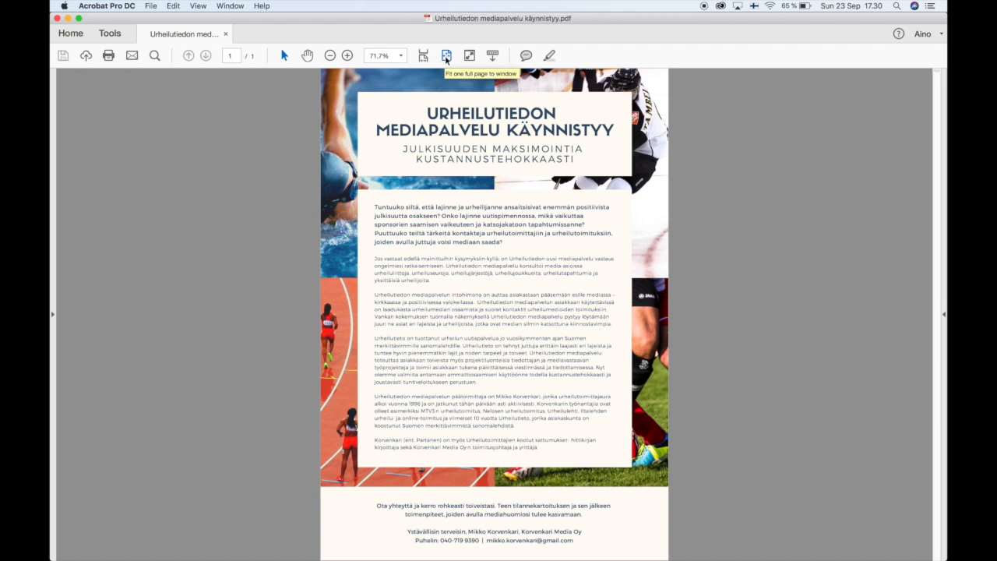